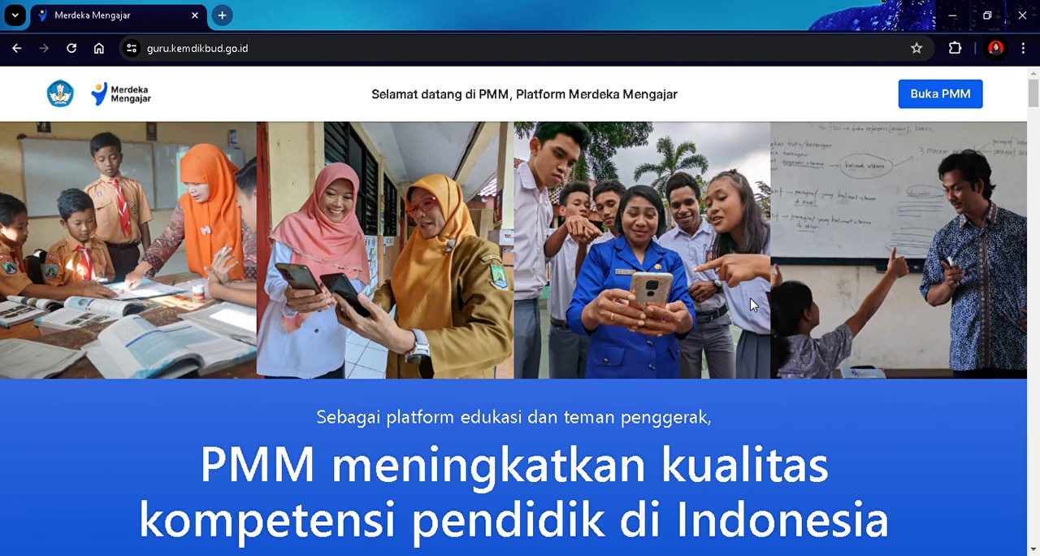
Enter the PMM platform with the teacher's account and open Pengelolaan Kinerja under Pengembangan diri.
left_click(940, 103)
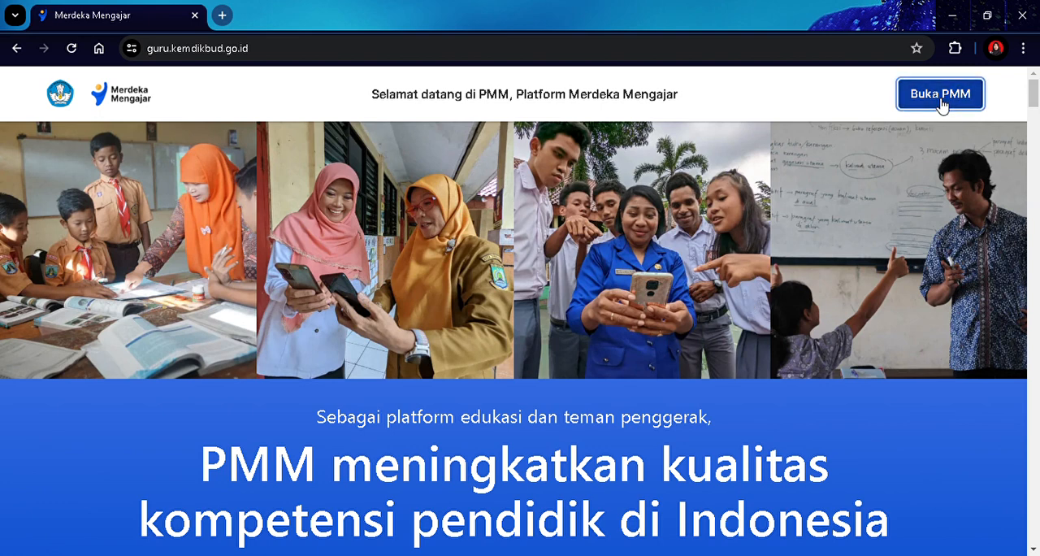
left_click(557, 345)
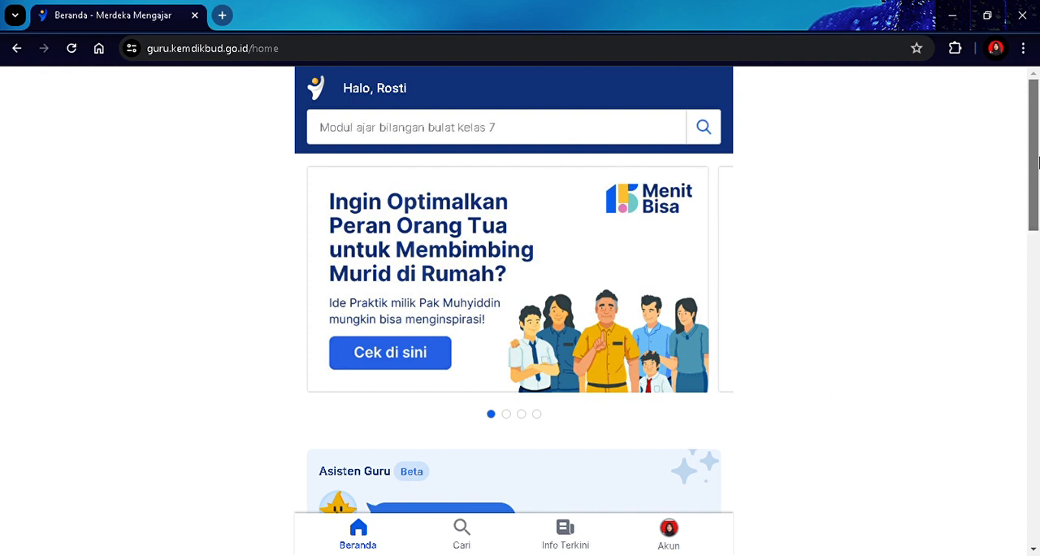
left_click_drag(1031, 163, 1029, 299)
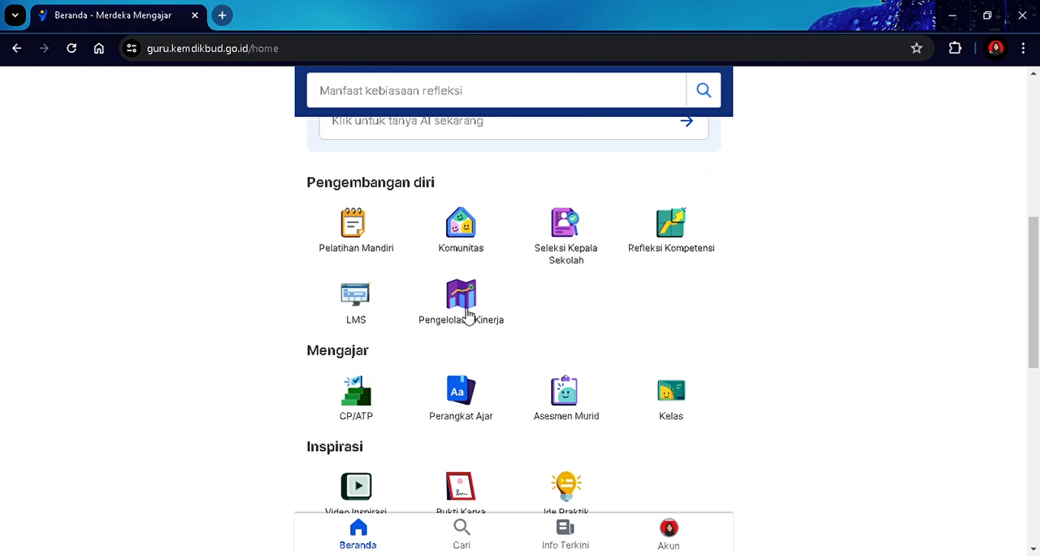
left_click(469, 316)
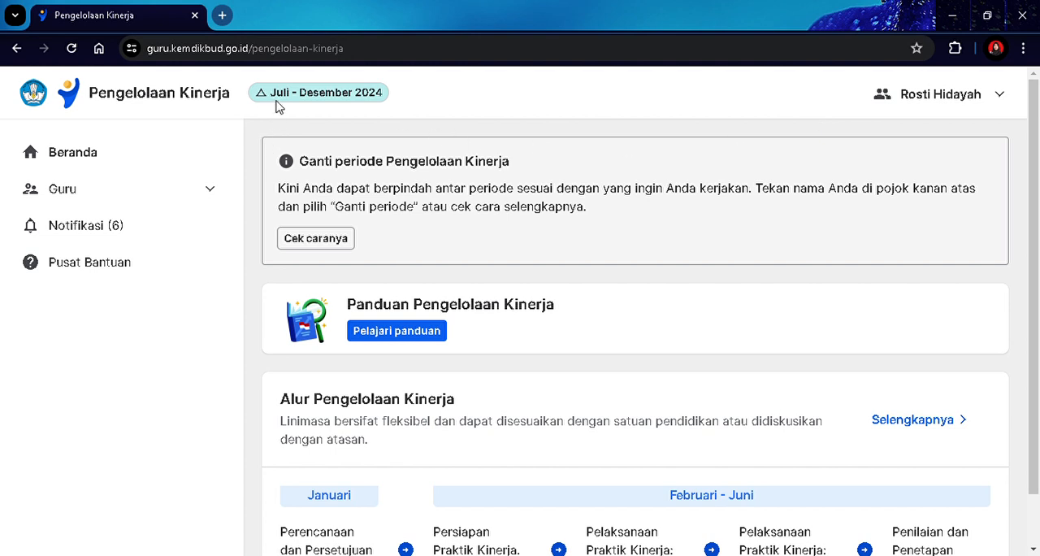
Check the selectable periods in Ganti Periode, keep Juli - Desember 2024, and close the dialog.
left_click(959, 98)
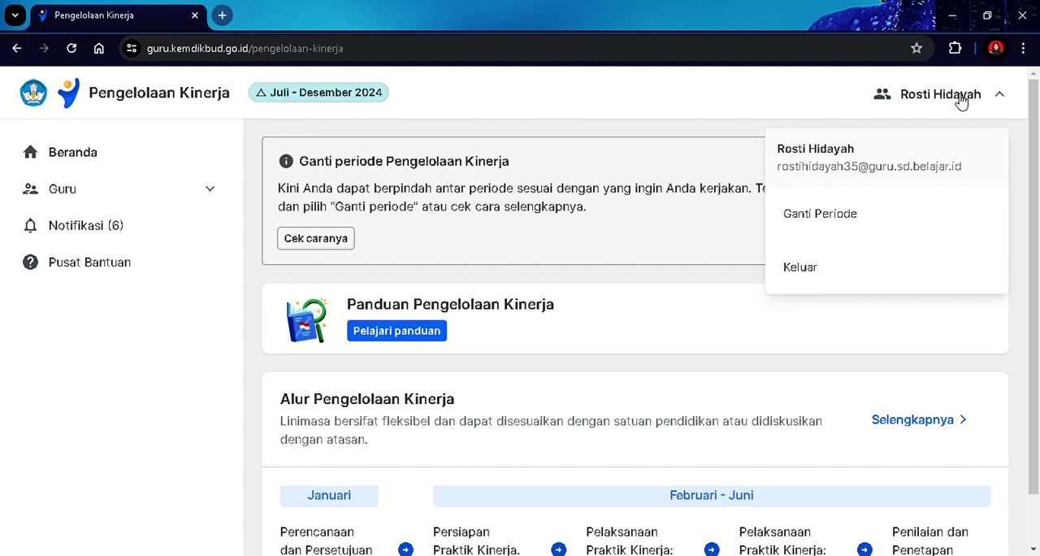
left_click(847, 213)
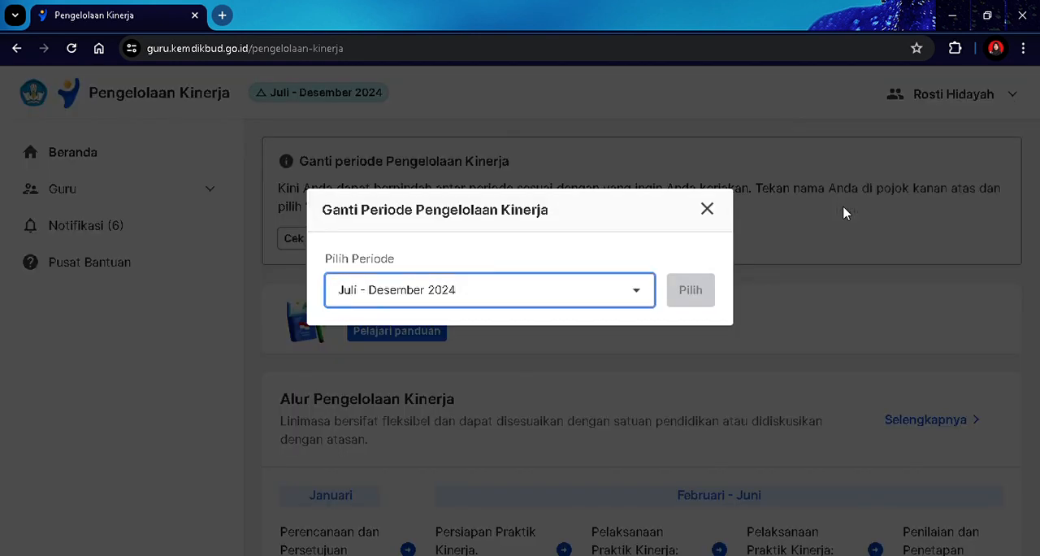
left_click(637, 292)
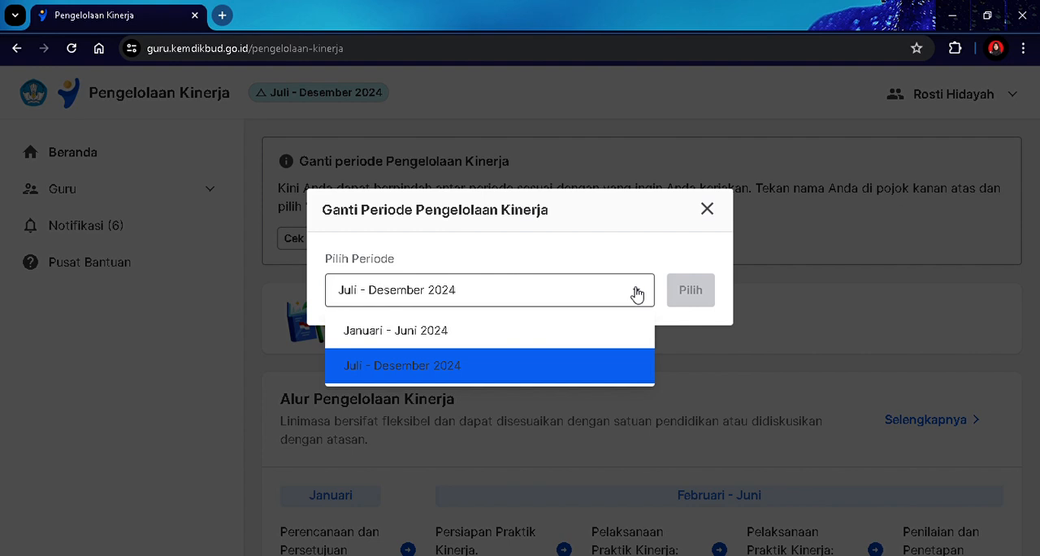
left_click(458, 366)
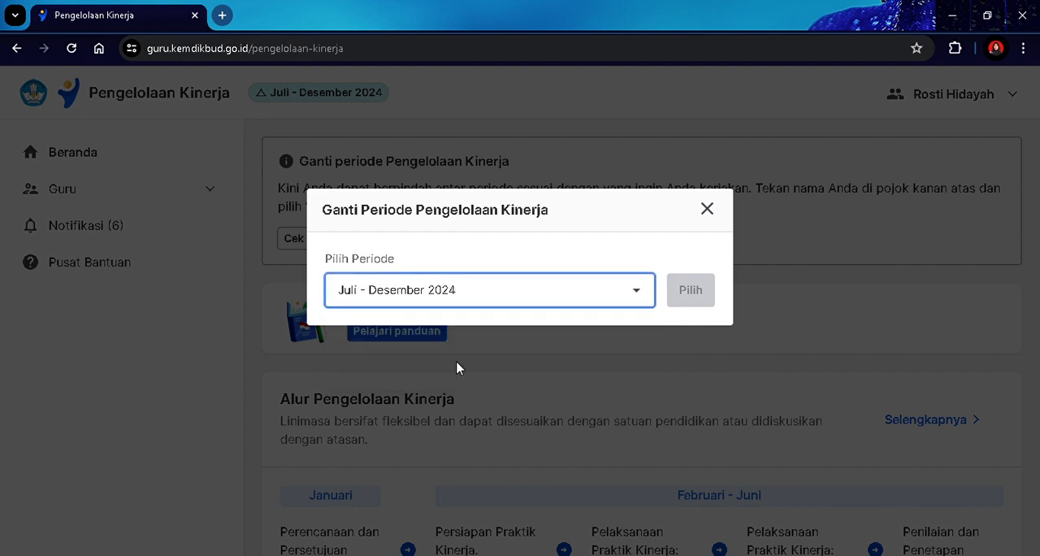
left_click(707, 210)
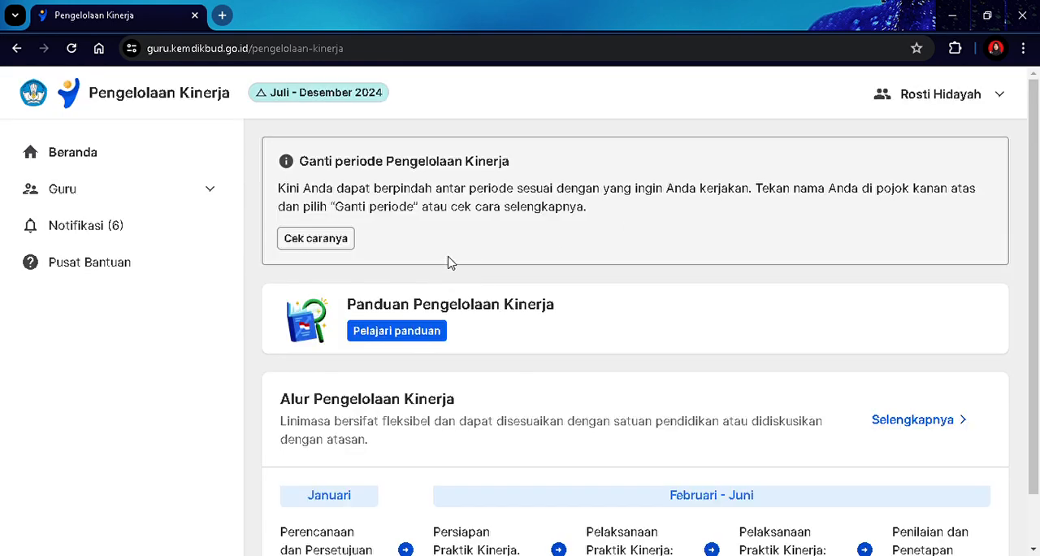
Go to the Guru section as Sebagai Pegawai and continue with Lanjut Rencanakan Kinerja.
scroll(448, 262, "down", 1)
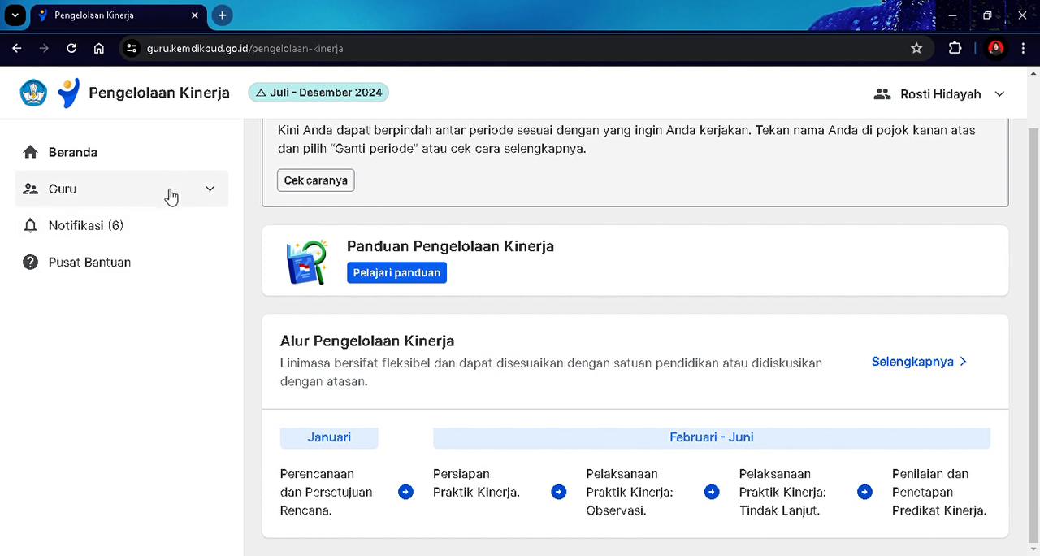
left_click(82, 194)
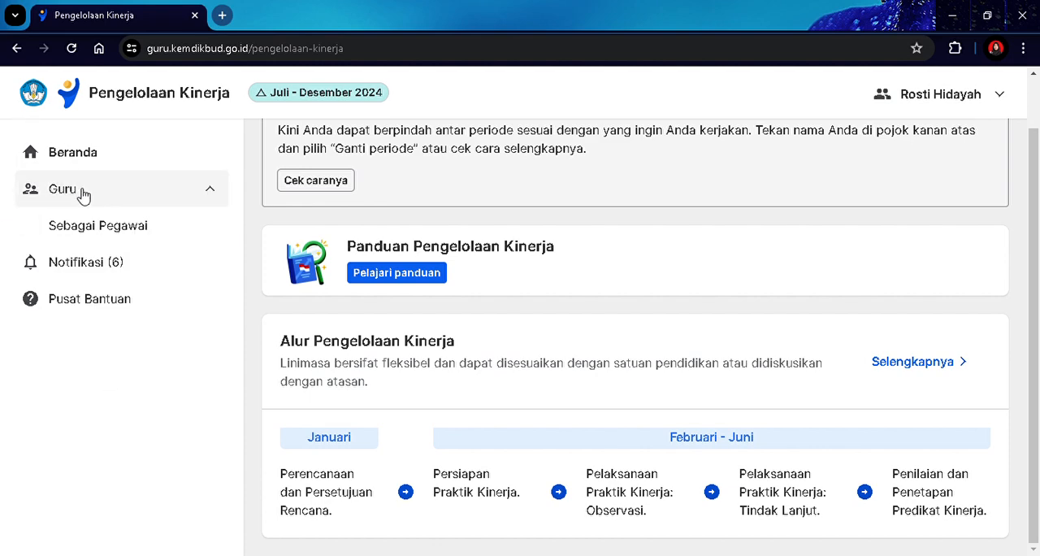
left_click(81, 228)
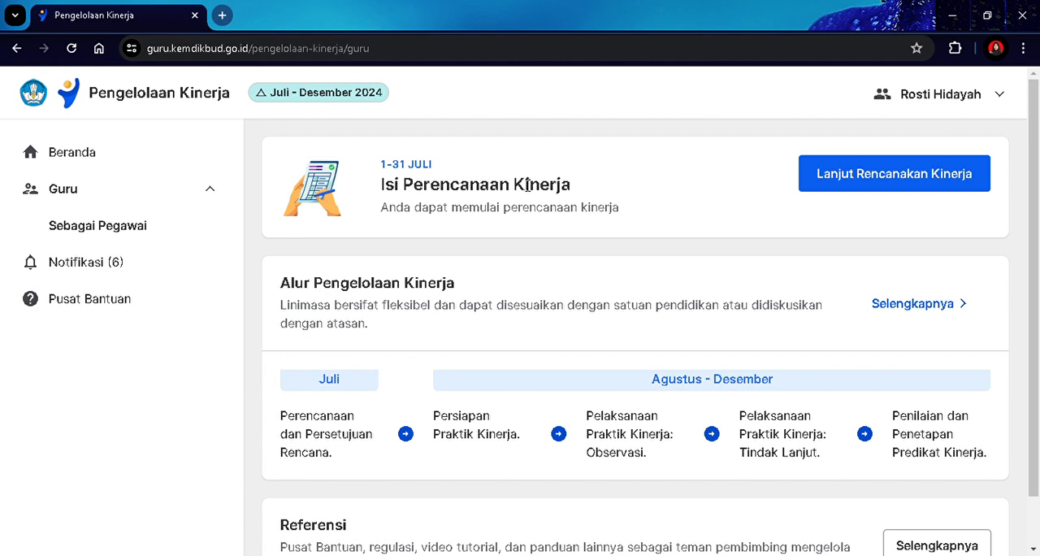
left_click(866, 173)
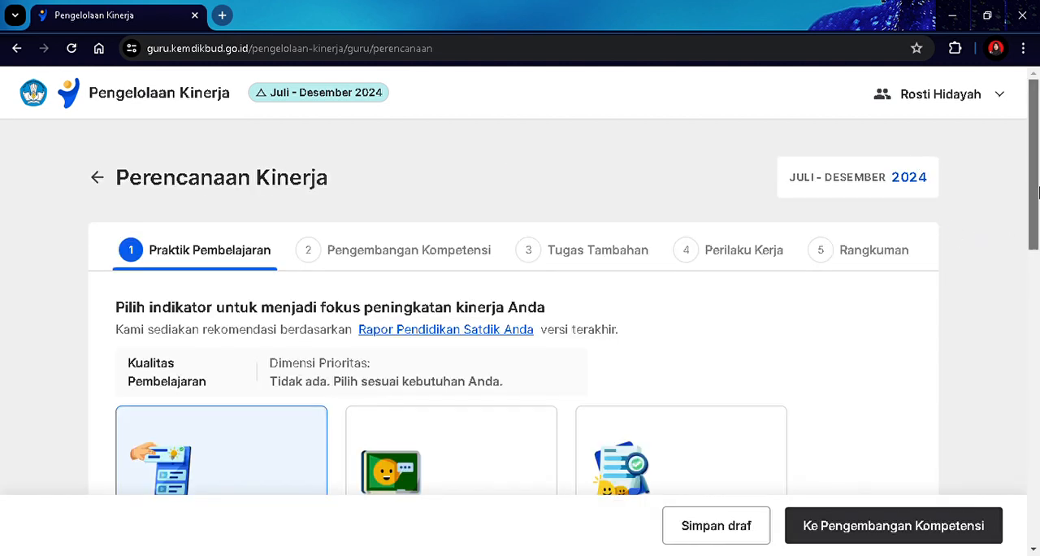
Review the Praktik Pembelajaran indicators, keep Aktivitas Interaktif as the focus, and proceed to Pengembangan Kompetensi.
left_click_drag(1038, 190, 1039, 248)
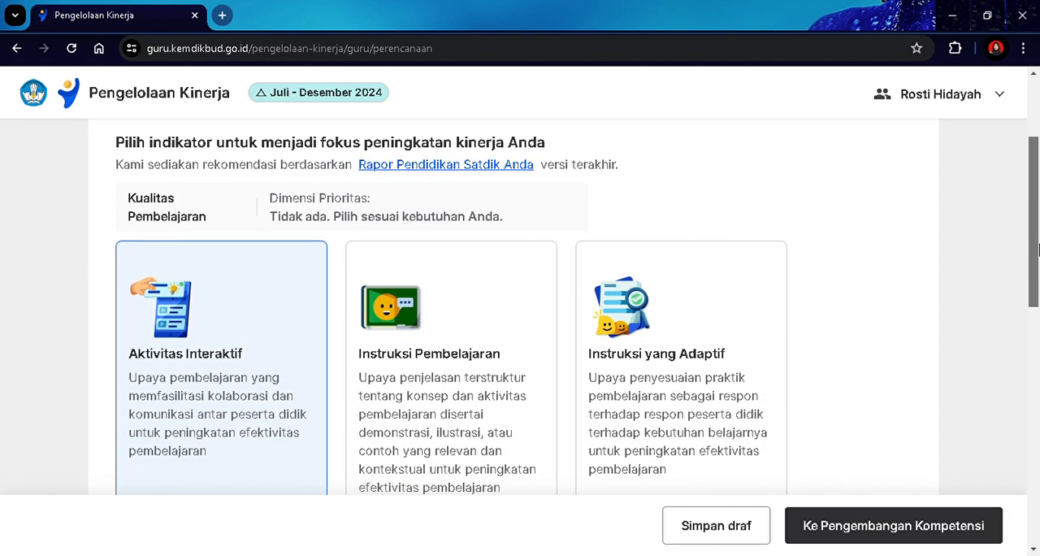
left_click_drag(1039, 248, 1039, 446)
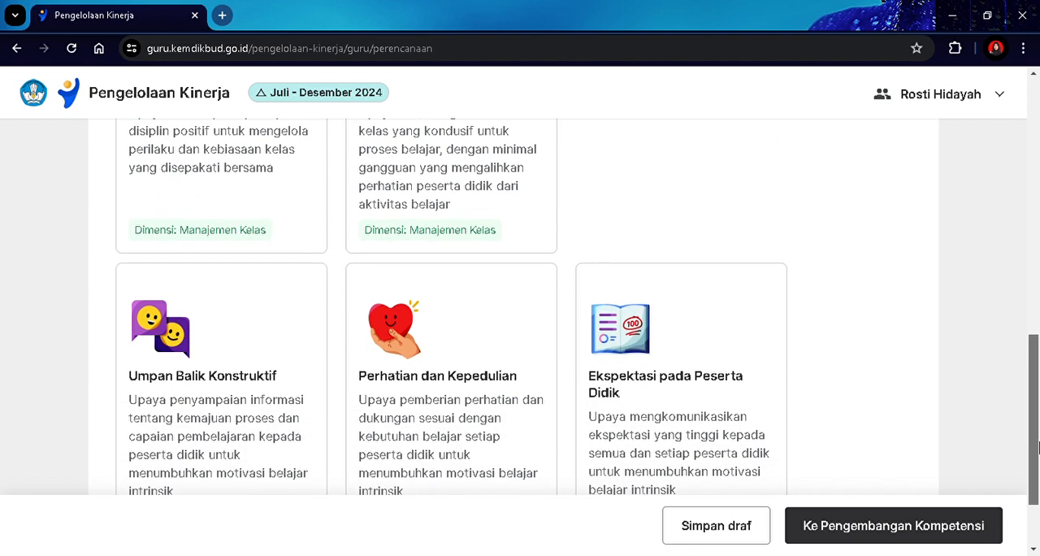
left_click_drag(1039, 446, 1039, 469)
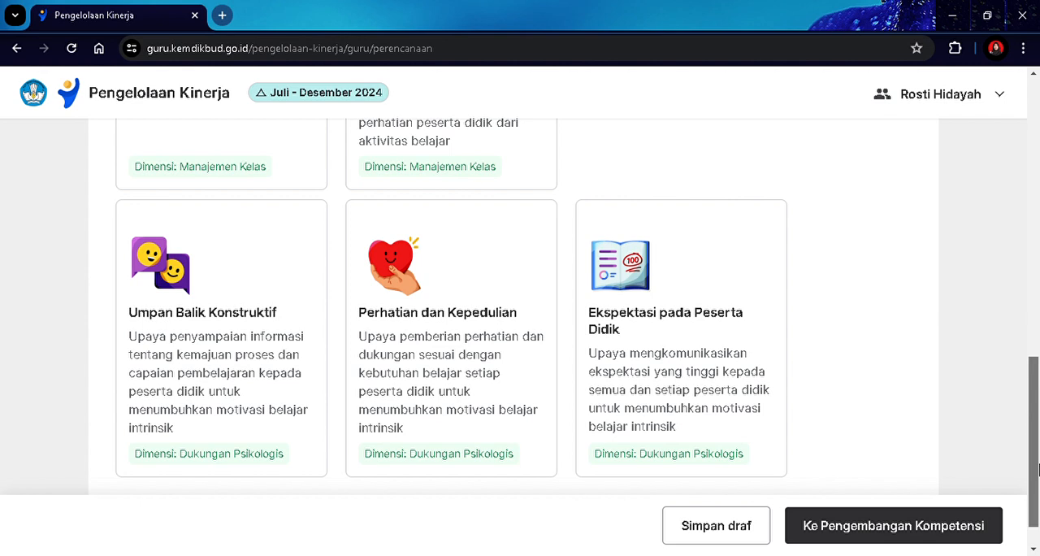
left_click_drag(1039, 469, 1038, 475)
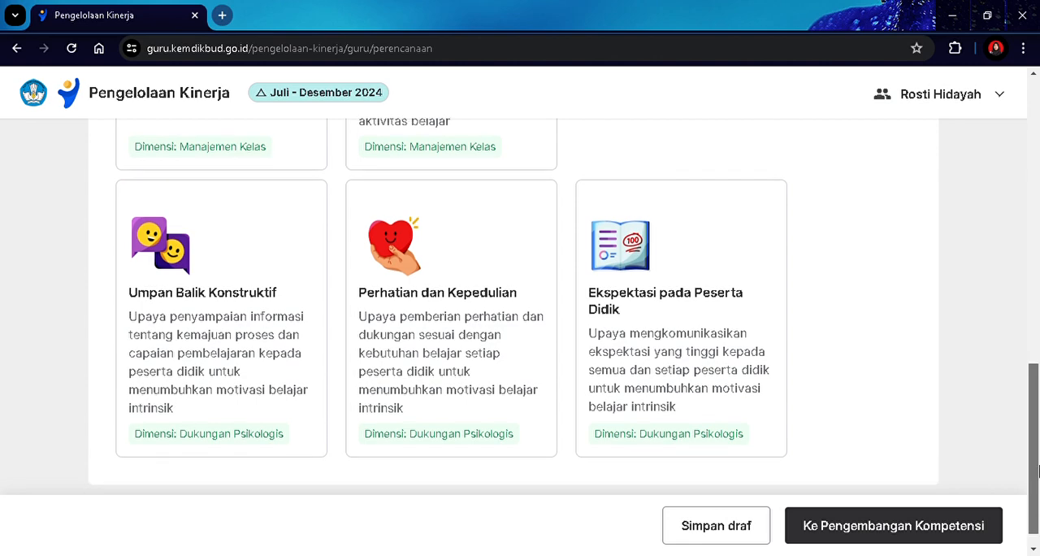
left_click_drag(1039, 477, 1025, 312)
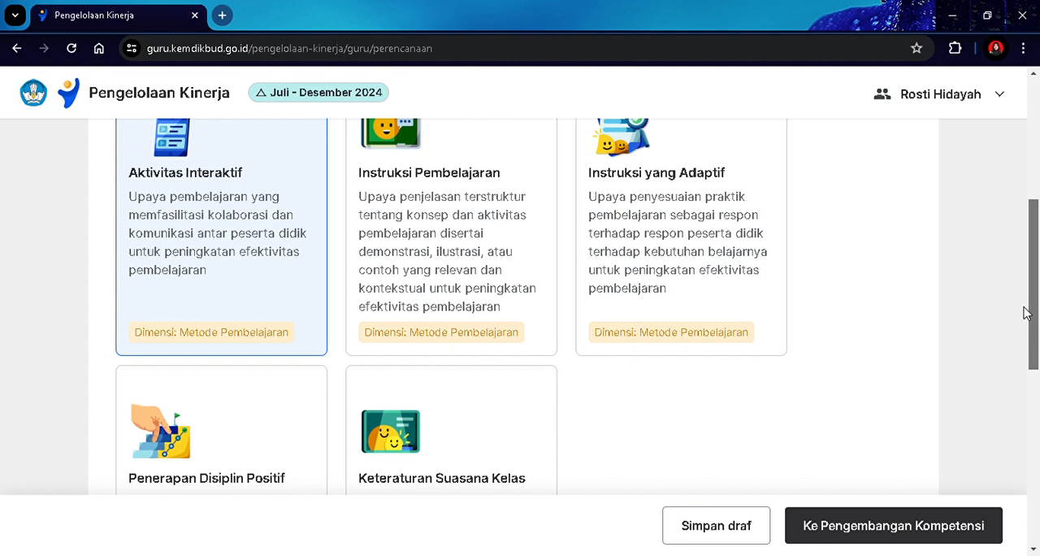
scroll(1026, 313, "up", 1)
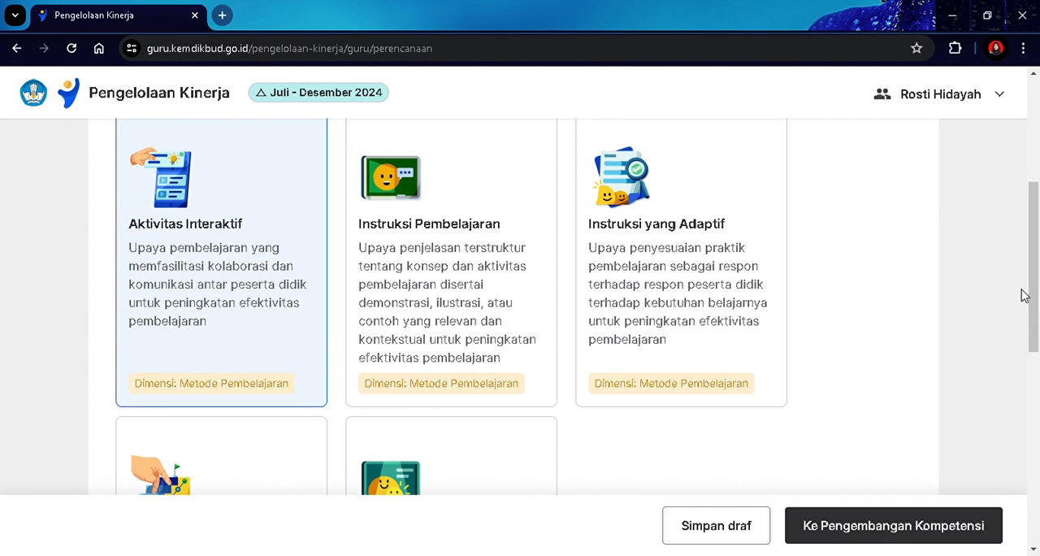
left_click_drag(1035, 283, 1030, 263)
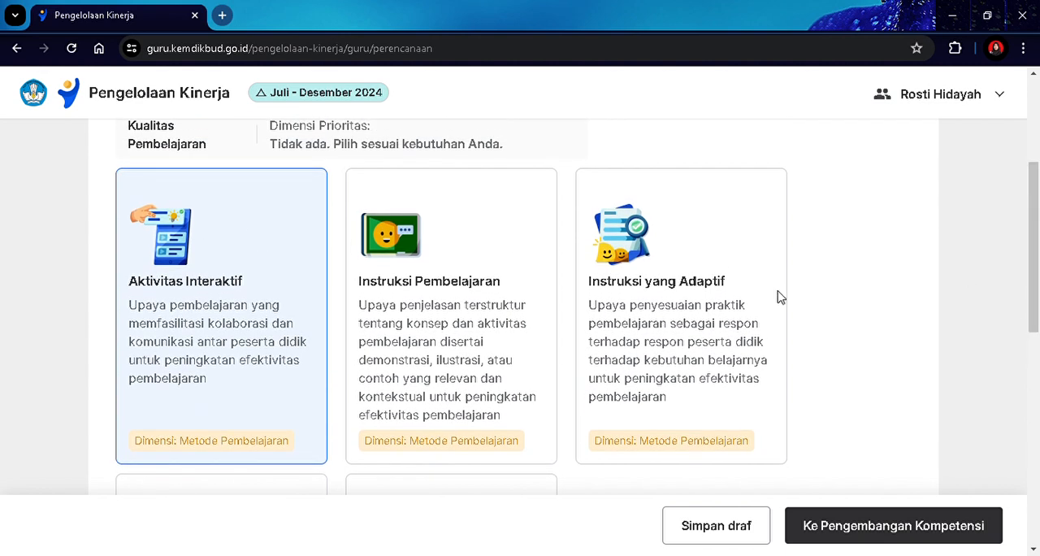
left_click(212, 348)
left_click(211, 348)
left_click(893, 525)
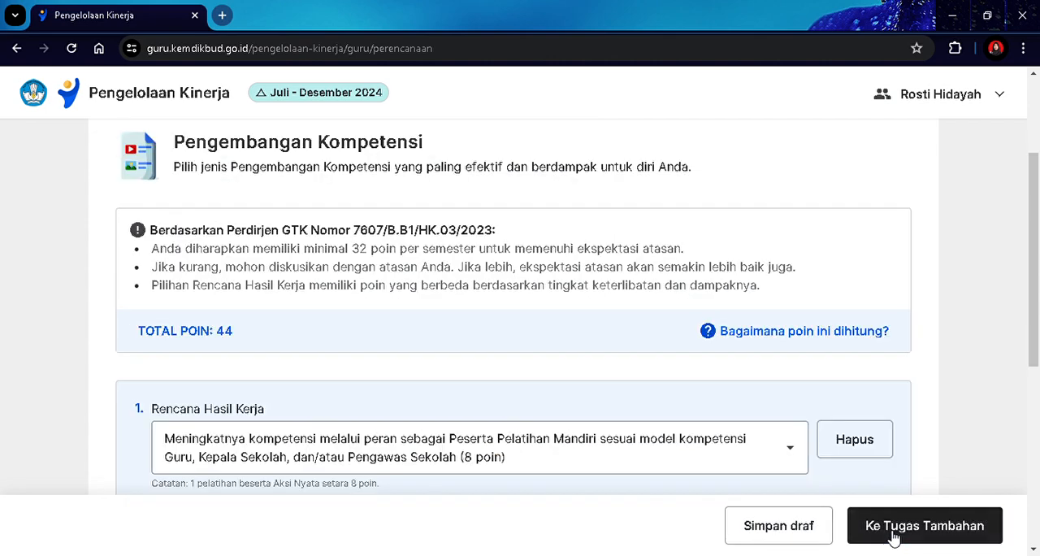
Review the options for the first Rencana Hasil Kerja and keep the Peserta Pelatihan Mandiri option (8 poin).
left_click_drag(1034, 203, 1022, 266)
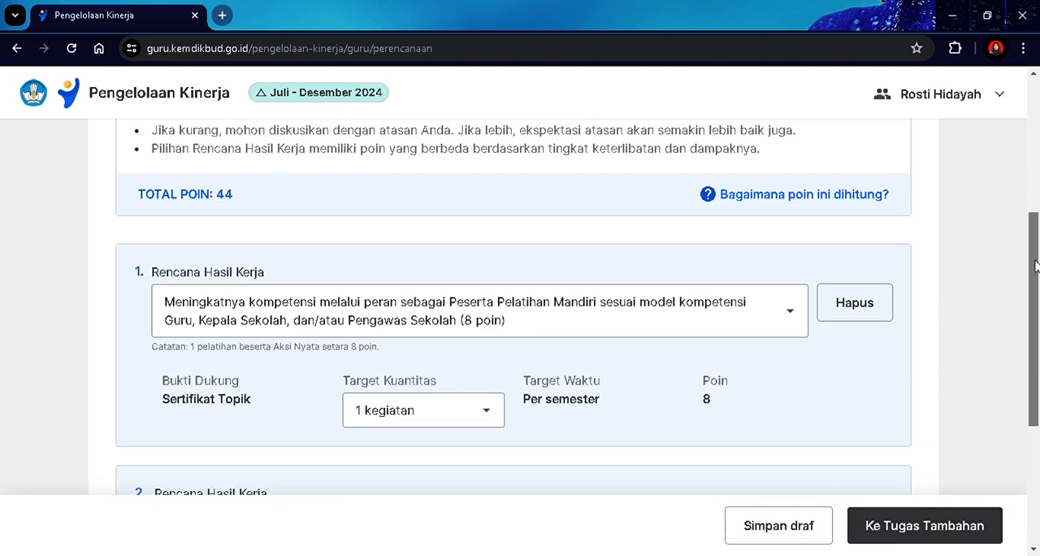
left_click(722, 309)
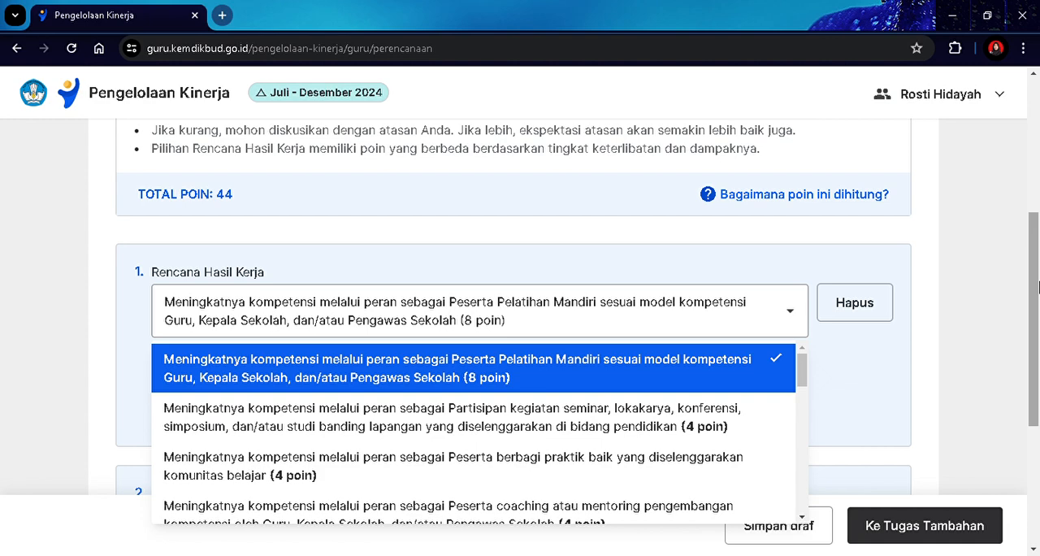
scroll(1037, 284, "down", 1)
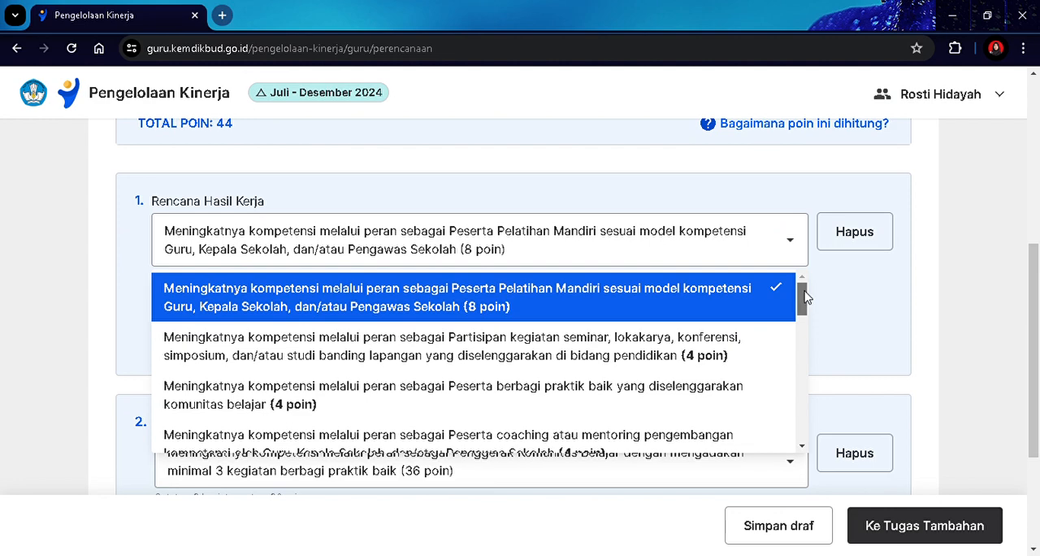
left_click_drag(805, 297, 803, 308)
scroll(803, 325, "down", 1)
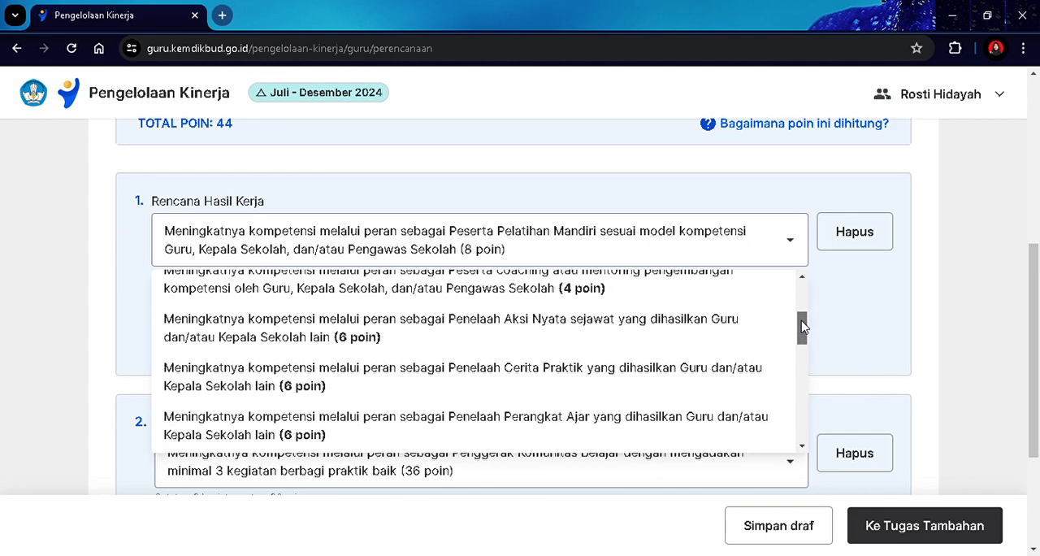
scroll(803, 325, "up", 3)
left_click(754, 244)
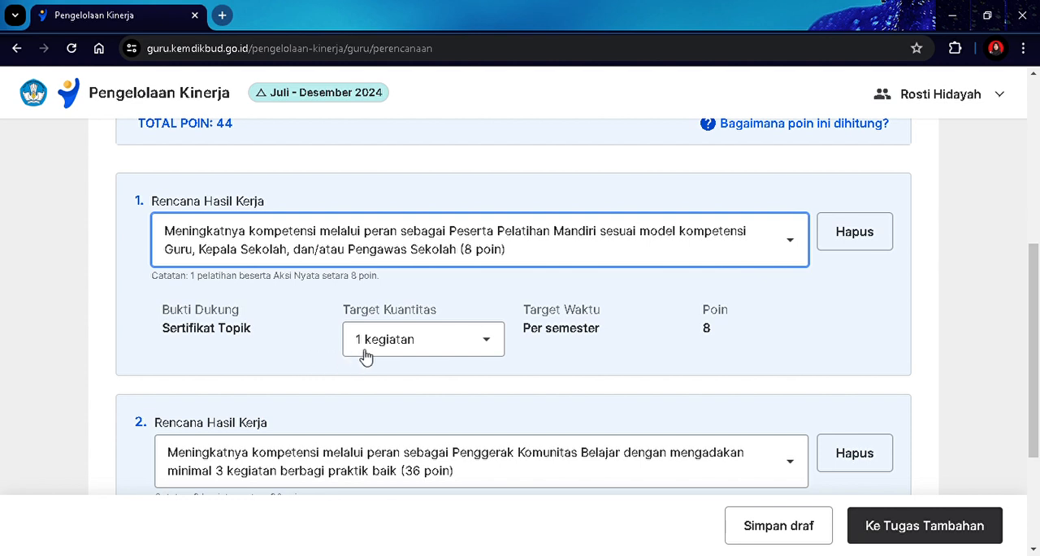
Set the Target Kuantitas of the first Rencana Hasil Kerja to 4 kegiatan.
left_click(431, 342)
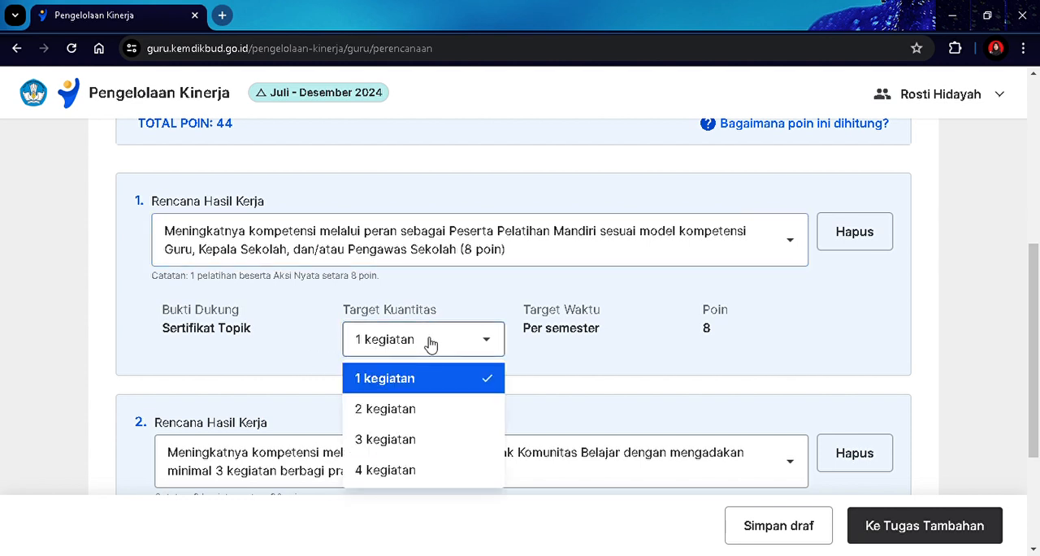
left_click(420, 462)
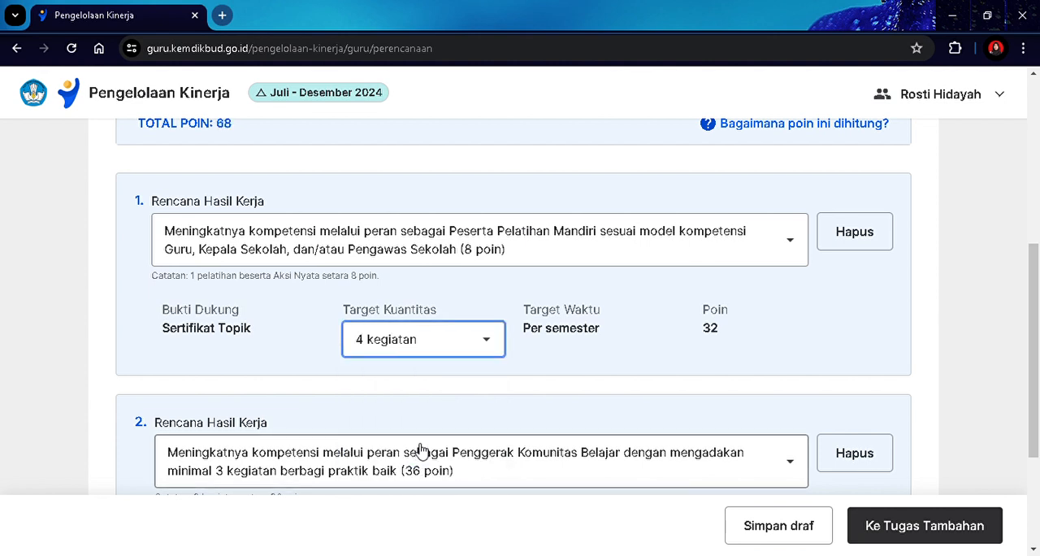
left_click(467, 339)
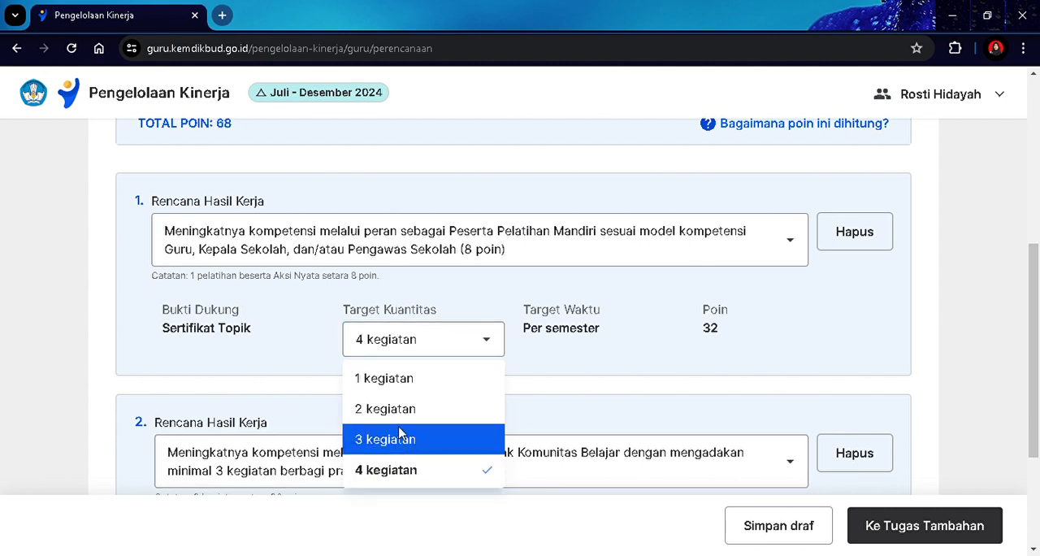
left_click(587, 472)
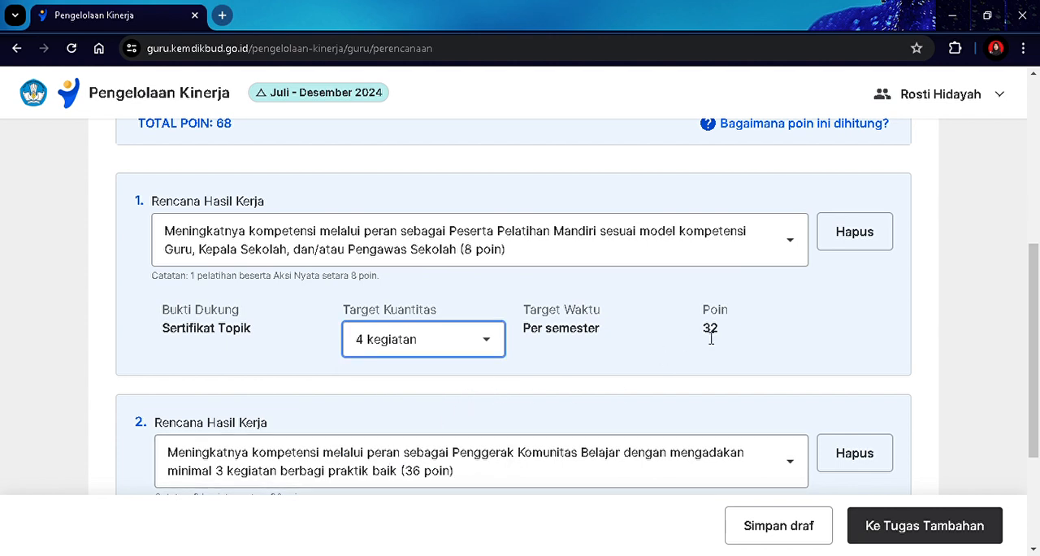
Change the second Rencana Hasil Kerja to Peserta berbagi praktik baik yang diselenggarakan komunitas belajar (4 poin).
scroll(711, 338, "down", 2)
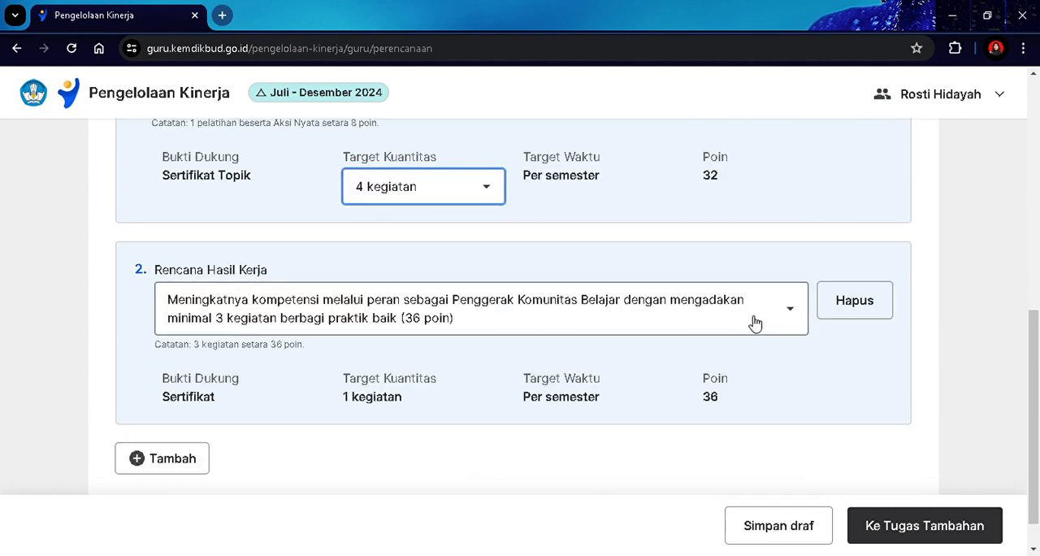
left_click(758, 319)
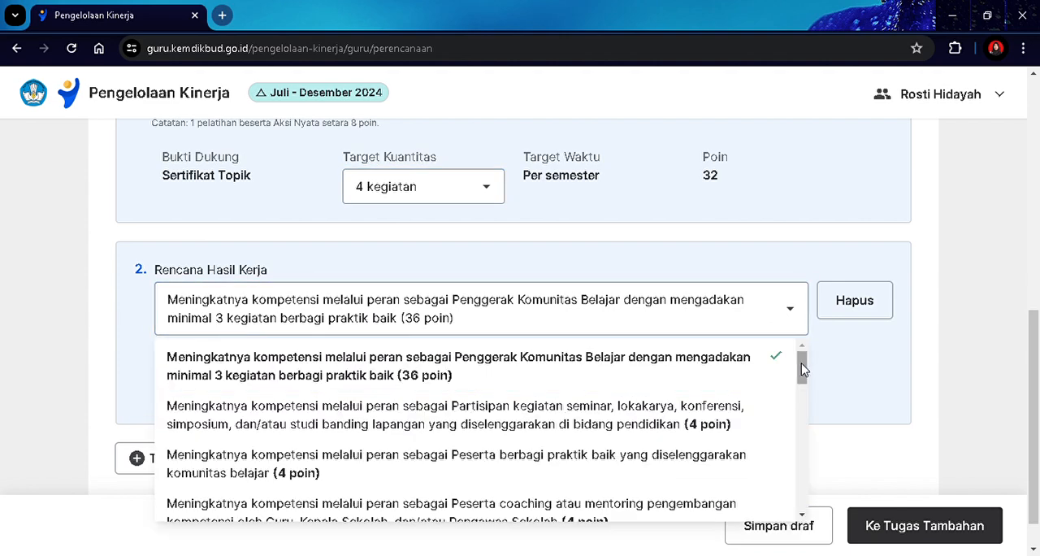
left_click_drag(802, 370, 801, 389)
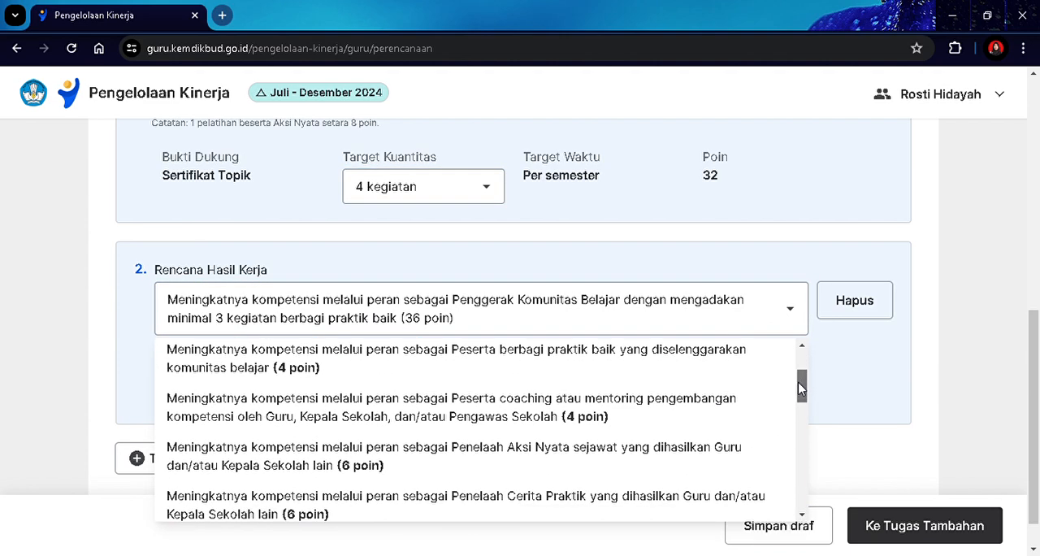
left_click(753, 367)
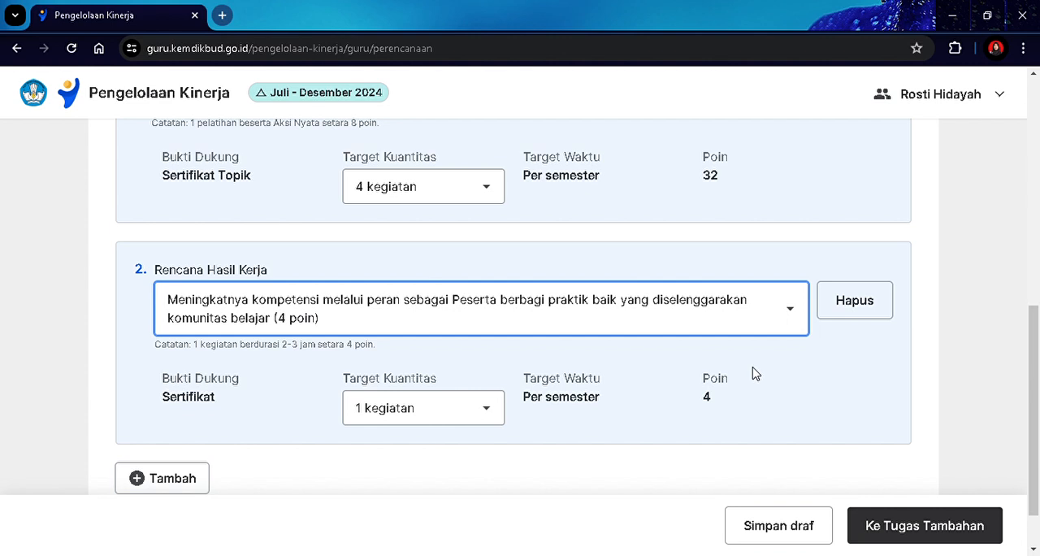
Set the Target Kuantitas of the second Rencana Hasil Kerja to 8 kegiatan.
left_click(472, 408)
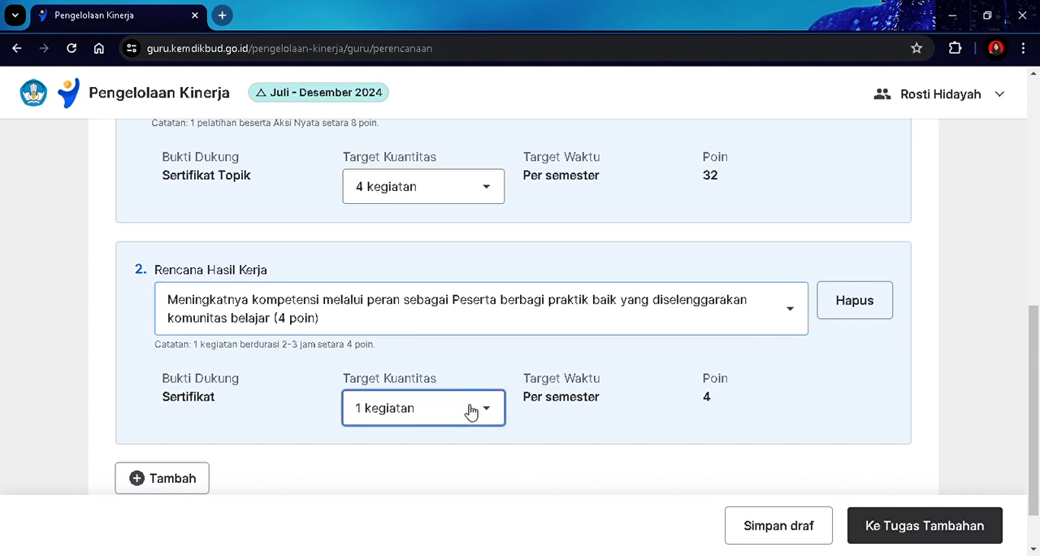
left_click_drag(500, 453, 521, 541)
left_click(438, 532)
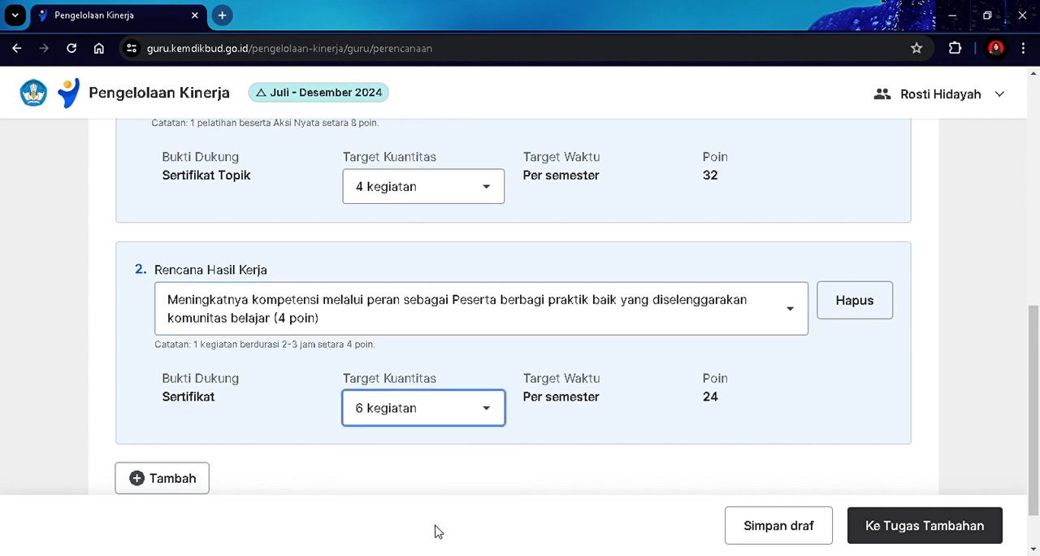
scroll(445, 407, "down", 1)
left_click(468, 366)
left_click_drag(500, 441, 500, 488)
left_click(396, 533)
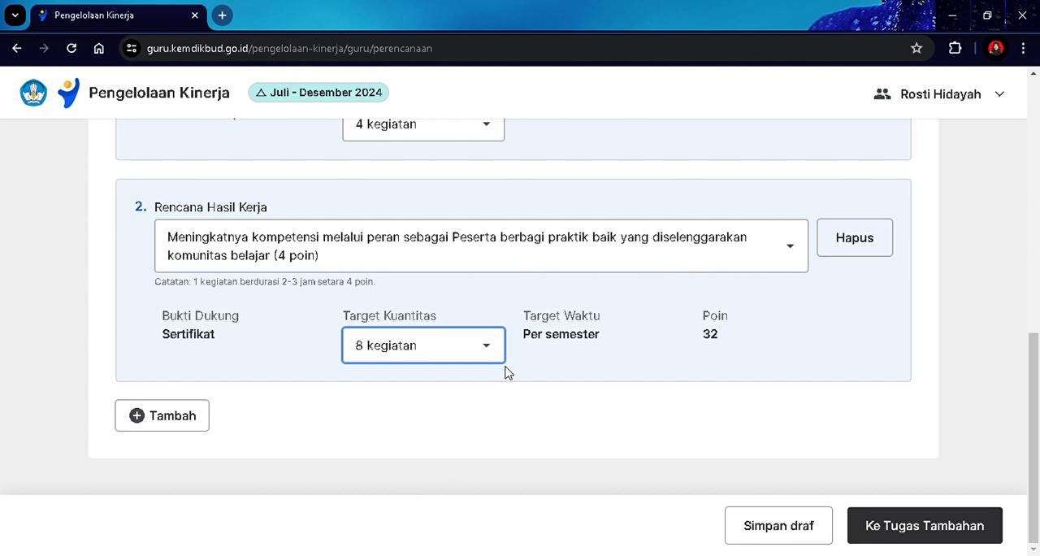
Change the second Rencana Hasil Kerja to Penggerak Komunitas Belajar with at least 3 kegiatan berbagi praktik baik (36 poin) and proceed to Tugas Tambahan.
left_click(689, 242)
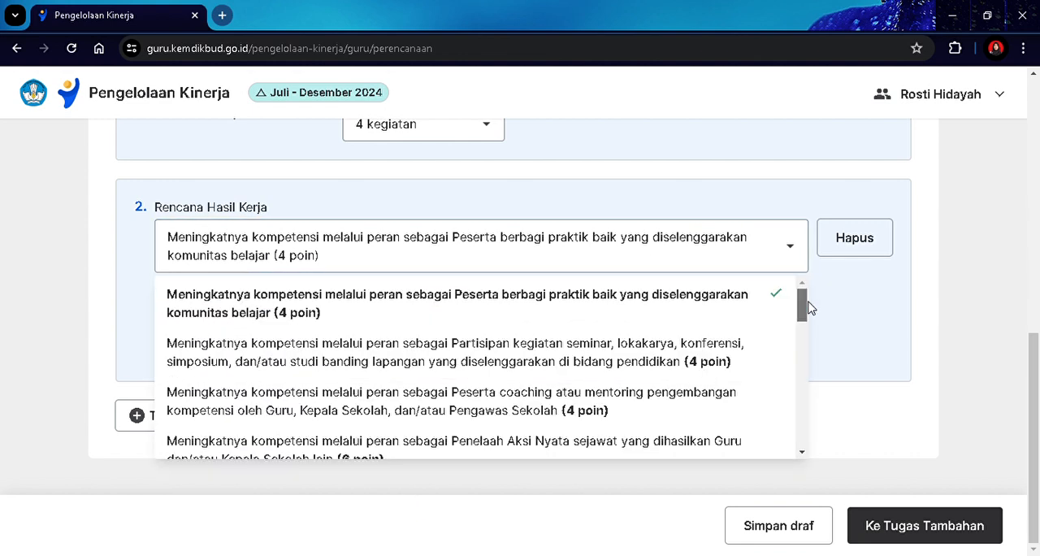
scroll(805, 305, "down", 1)
scroll(808, 304, "up", 1)
scroll(808, 308, "down", 3)
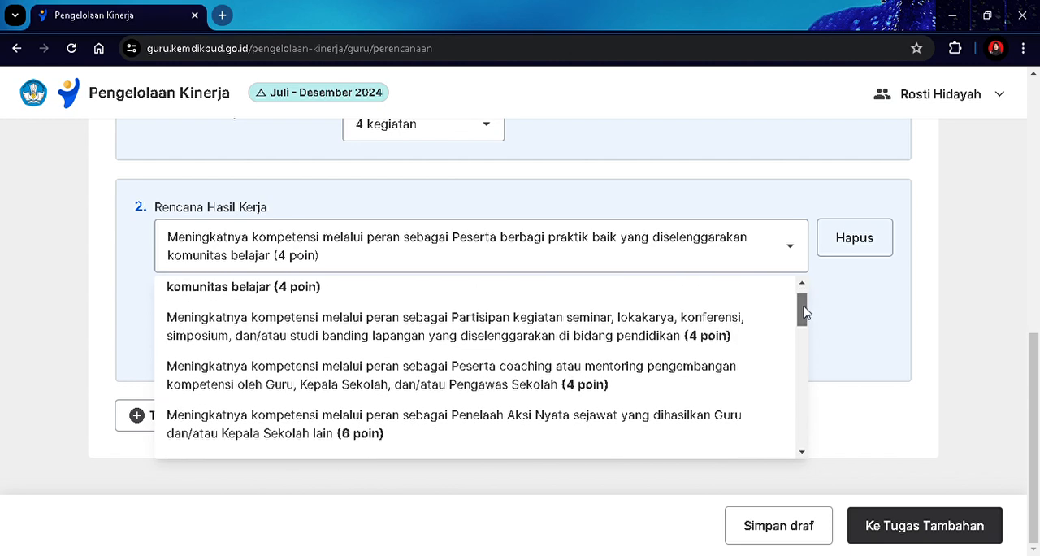
left_click_drag(805, 333, 797, 419)
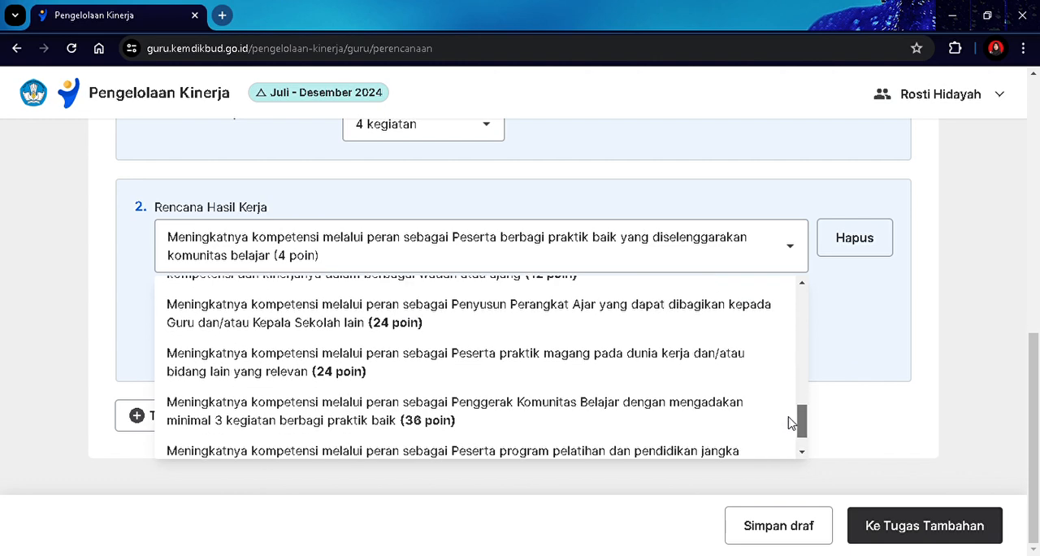
left_click(737, 413)
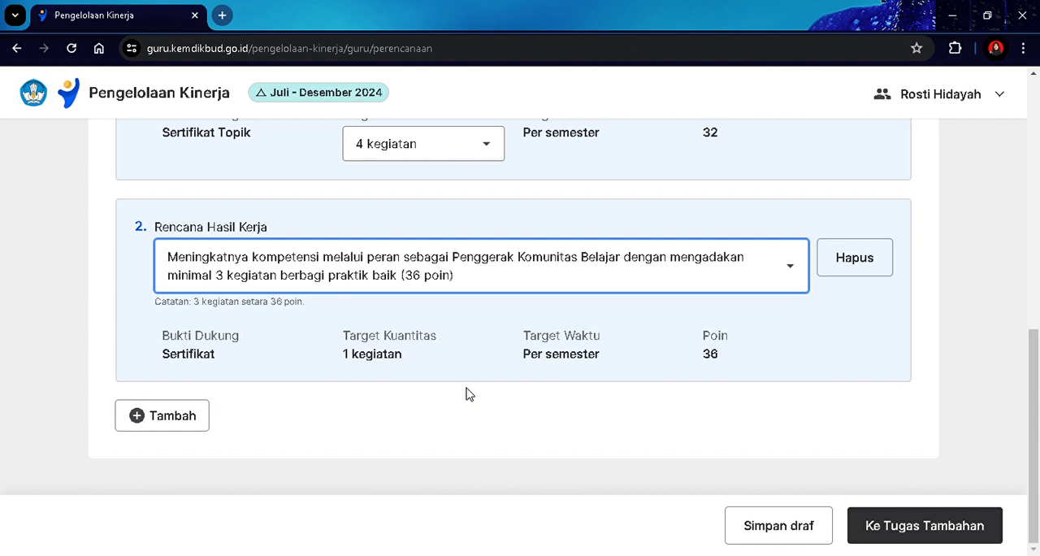
left_click_drag(1039, 397, 980, 379)
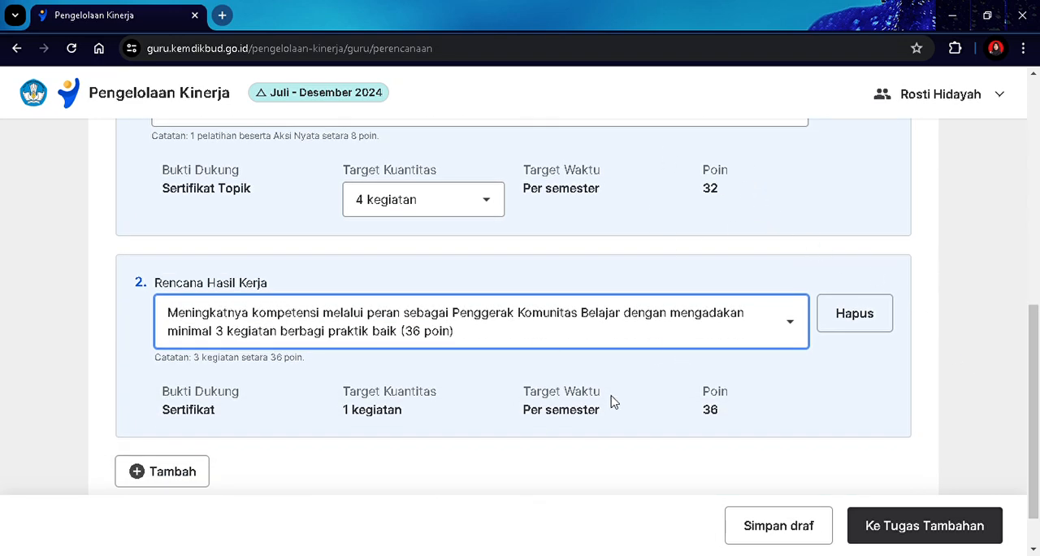
left_click_drag(1039, 356, 1037, 398)
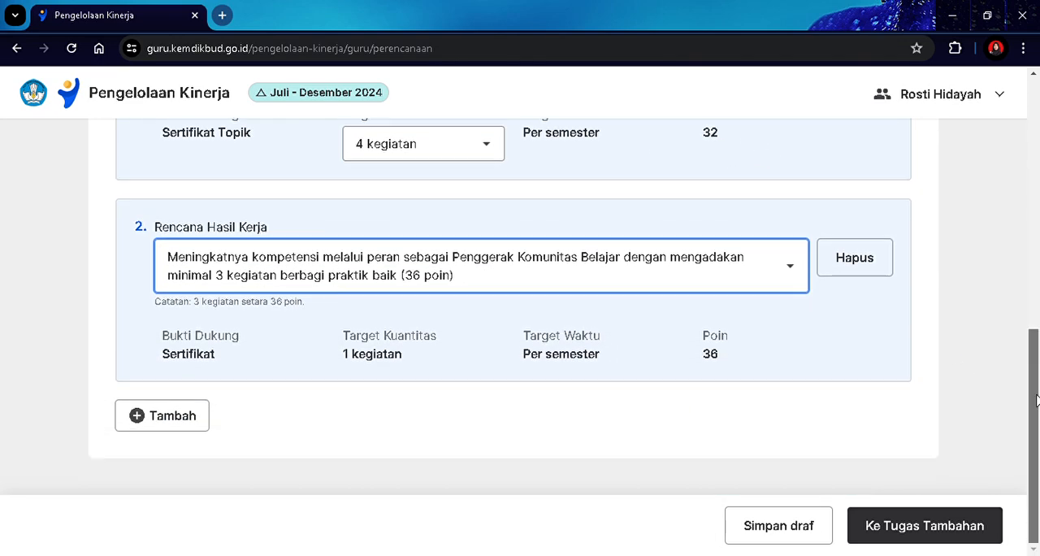
left_click(999, 529)
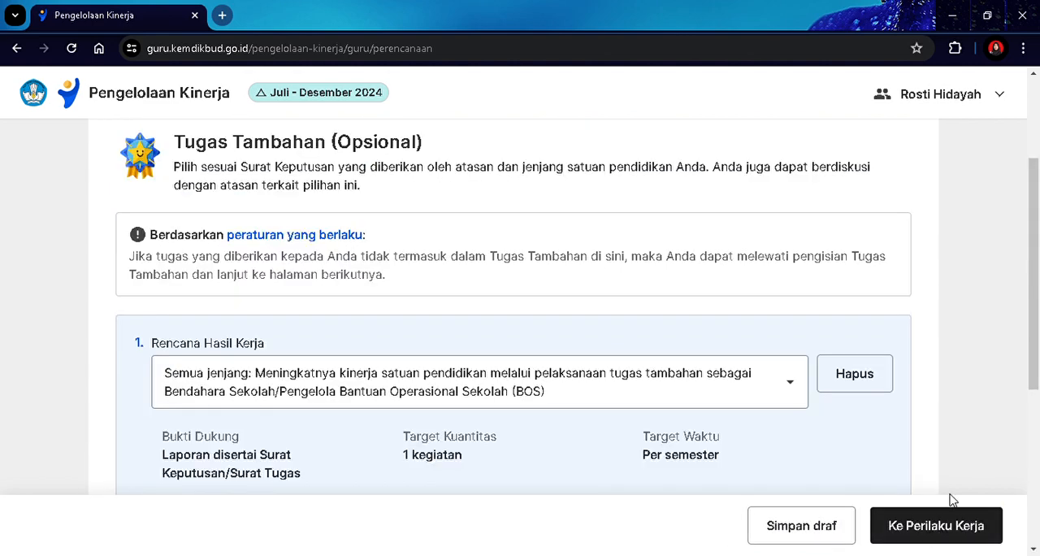
Review the options for the first Tugas Tambahan plan and keep Bendahara Sekolah/Pengelola Bantuan Operasional Sekolah (BOS).
left_click_drag(1039, 255, 1036, 311)
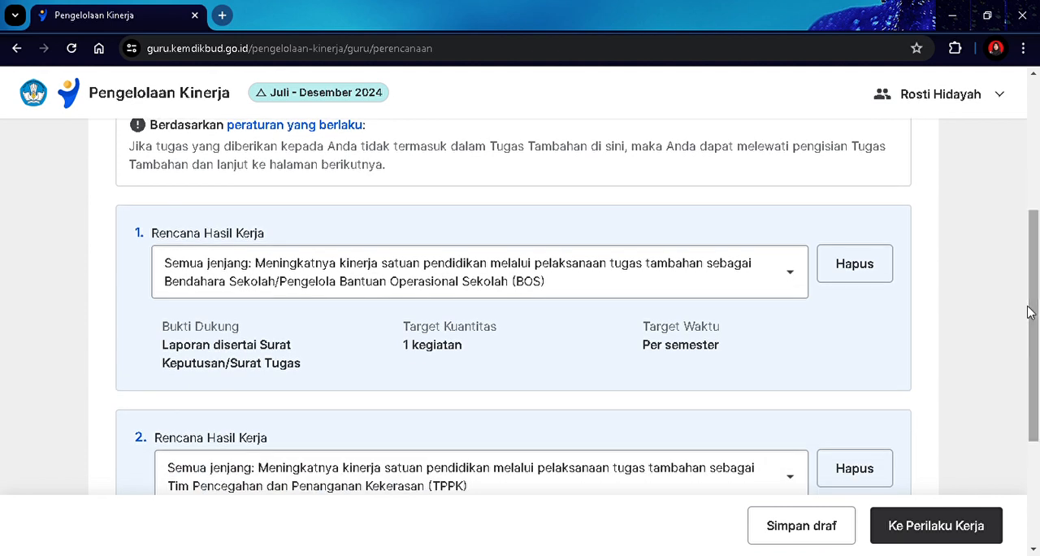
left_click(464, 275)
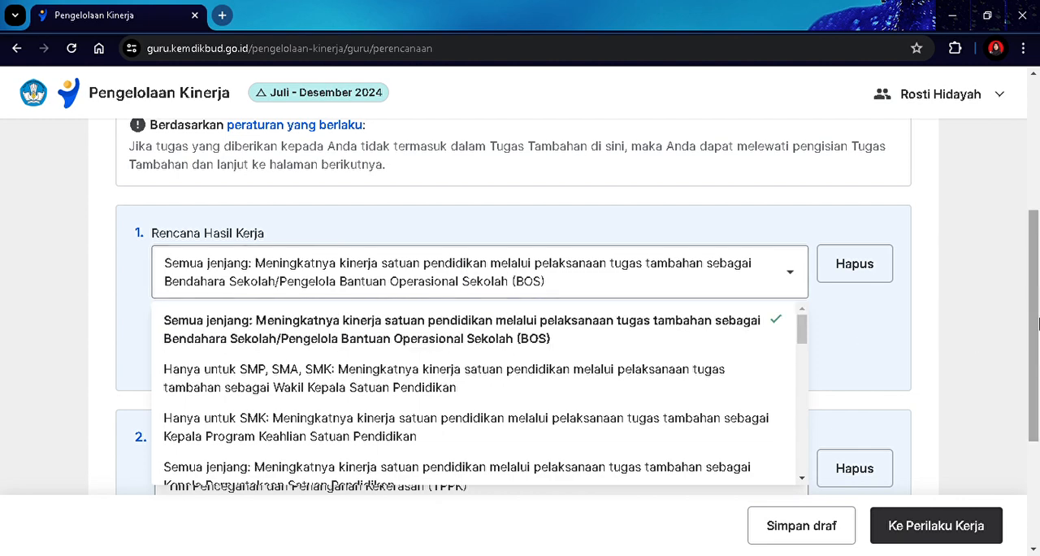
scroll(1016, 333, "down", 1)
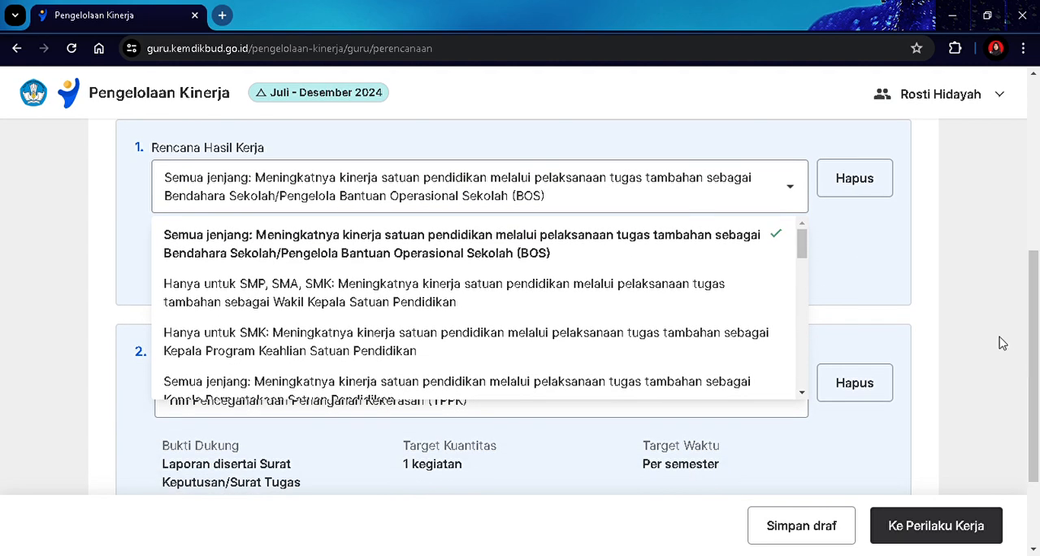
left_click(1002, 343)
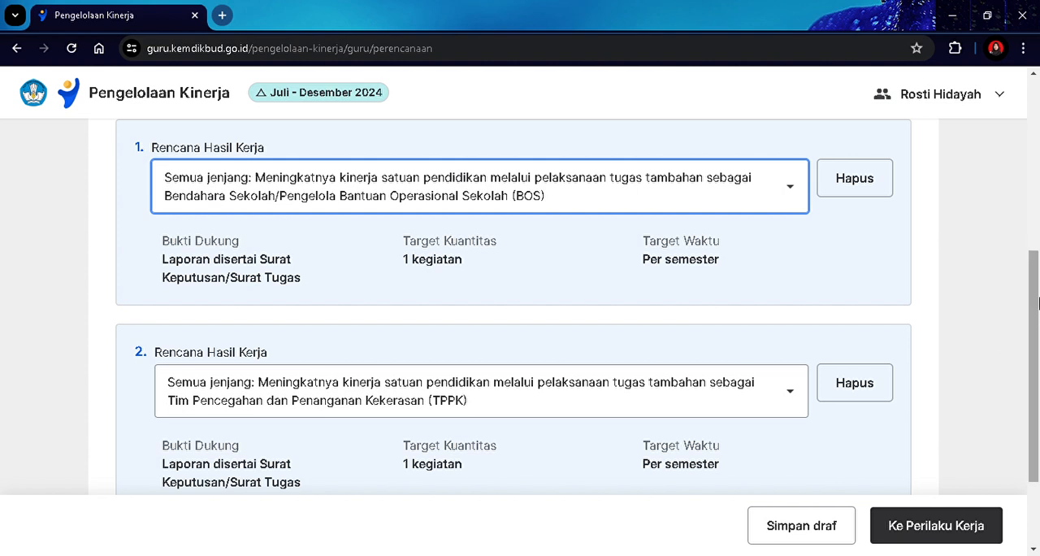
Add a third Tugas Tambahan plan as Pembina Ekstrakurikuler (Semua jenjang) and proceed to Perilaku Kerja.
scroll(1030, 334, "down", 2)
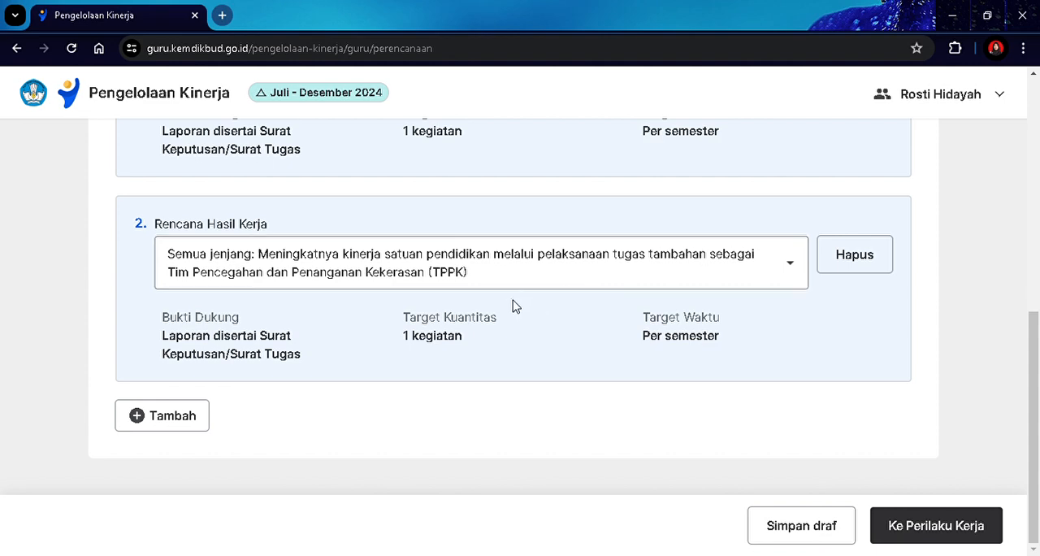
left_click(197, 424)
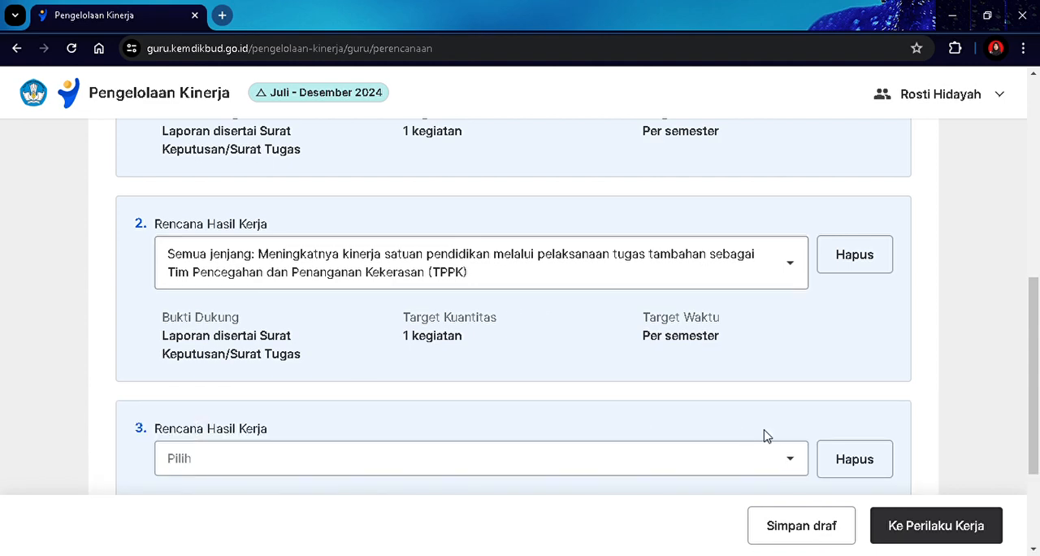
left_click(769, 457)
left_click_drag(1039, 334, 1034, 414)
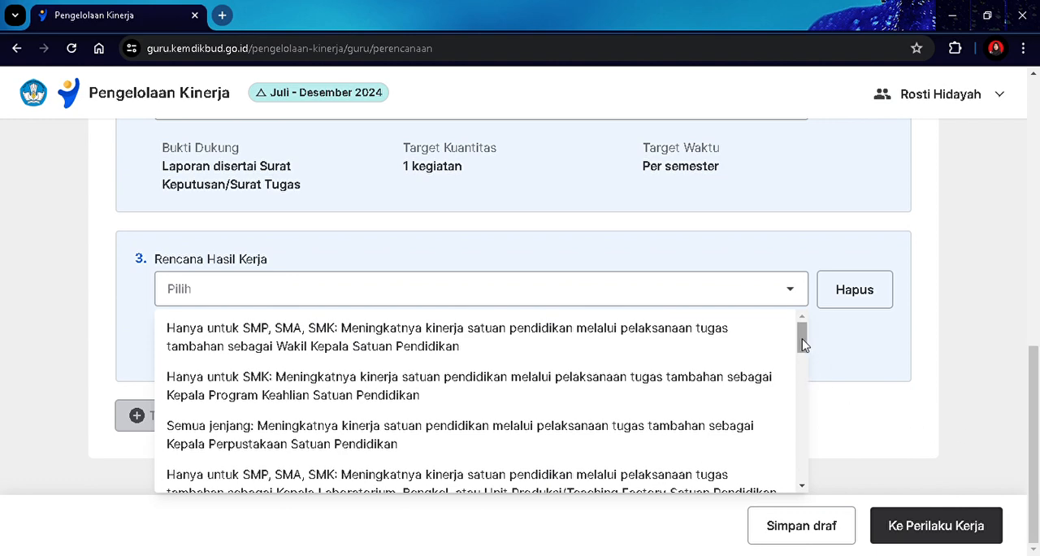
left_click_drag(803, 335, 813, 493)
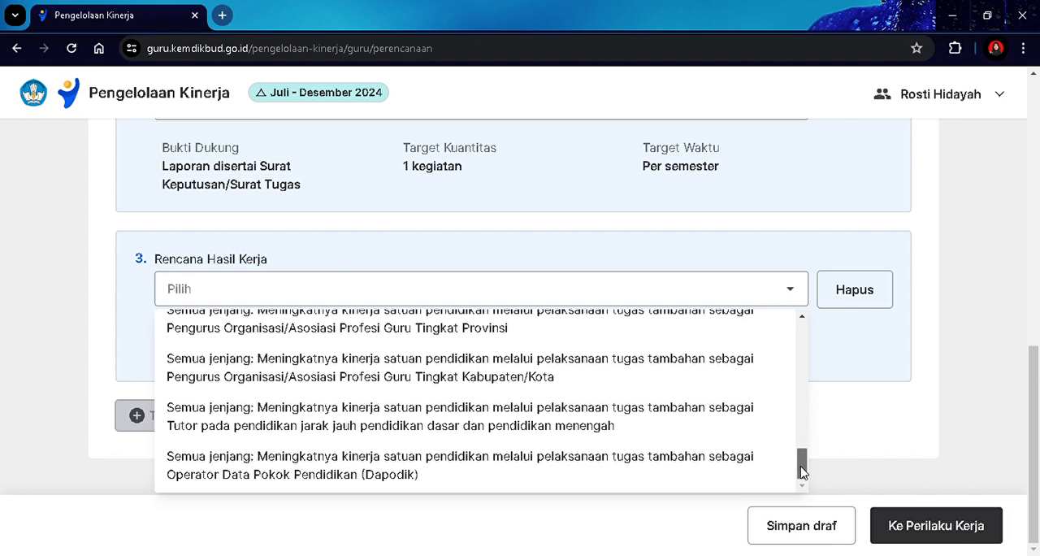
left_click_drag(803, 471, 805, 454)
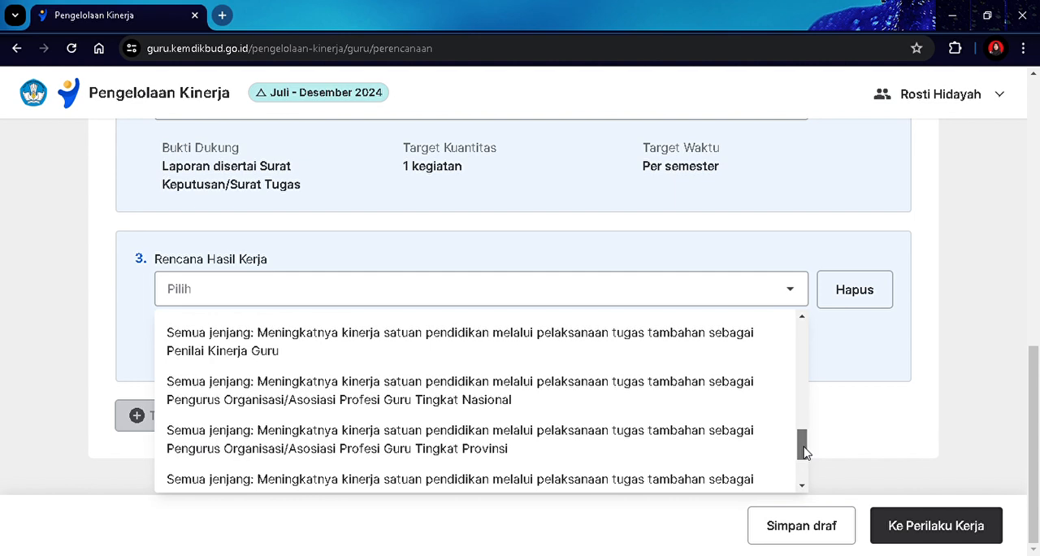
left_click_drag(804, 452, 813, 412)
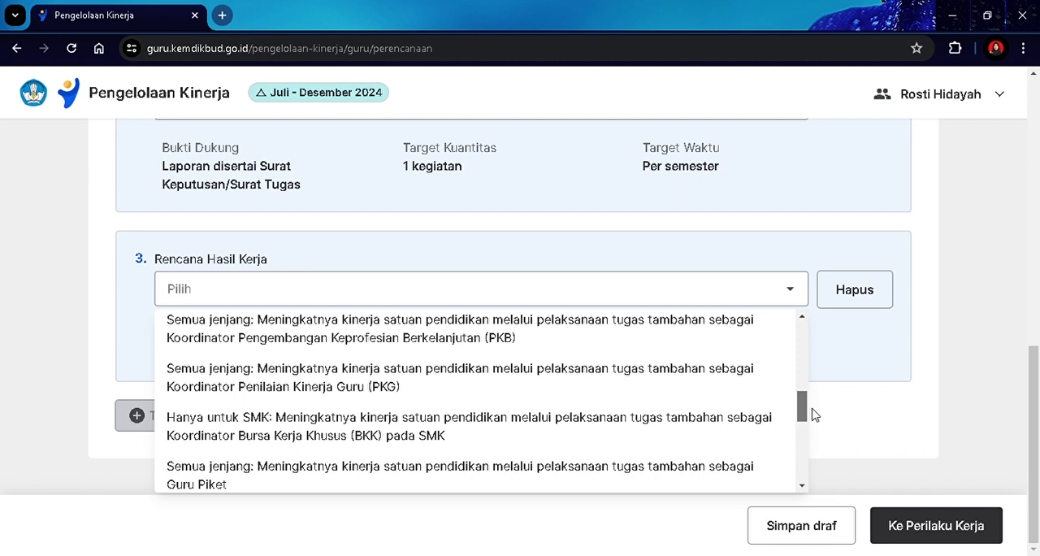
left_click_drag(815, 416, 816, 396)
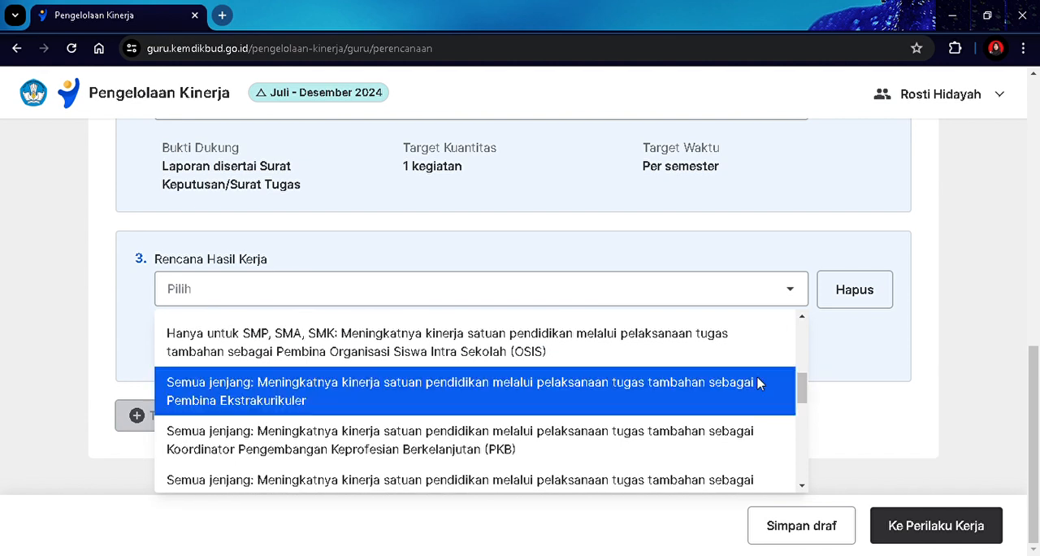
left_click(251, 392)
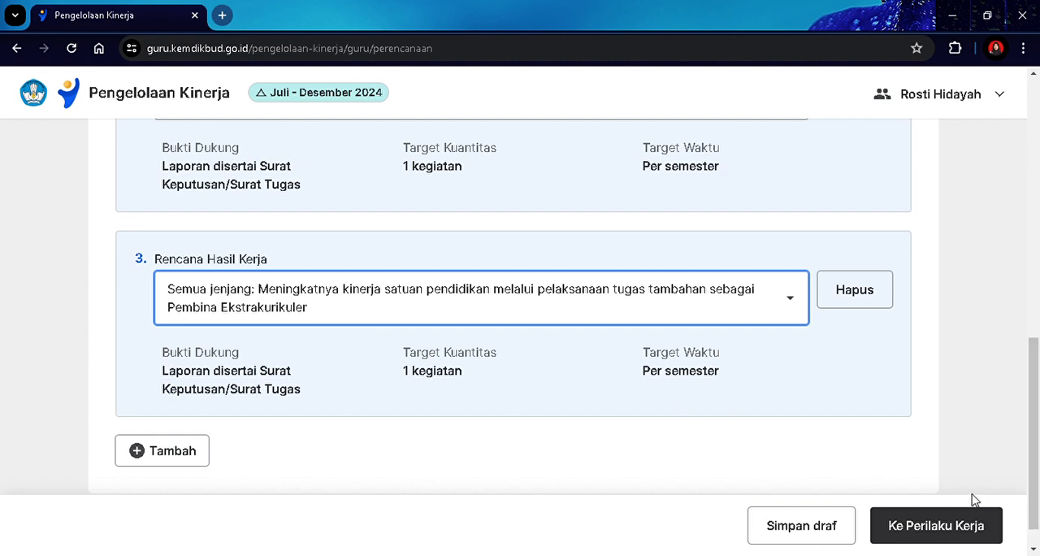
left_click(970, 529)
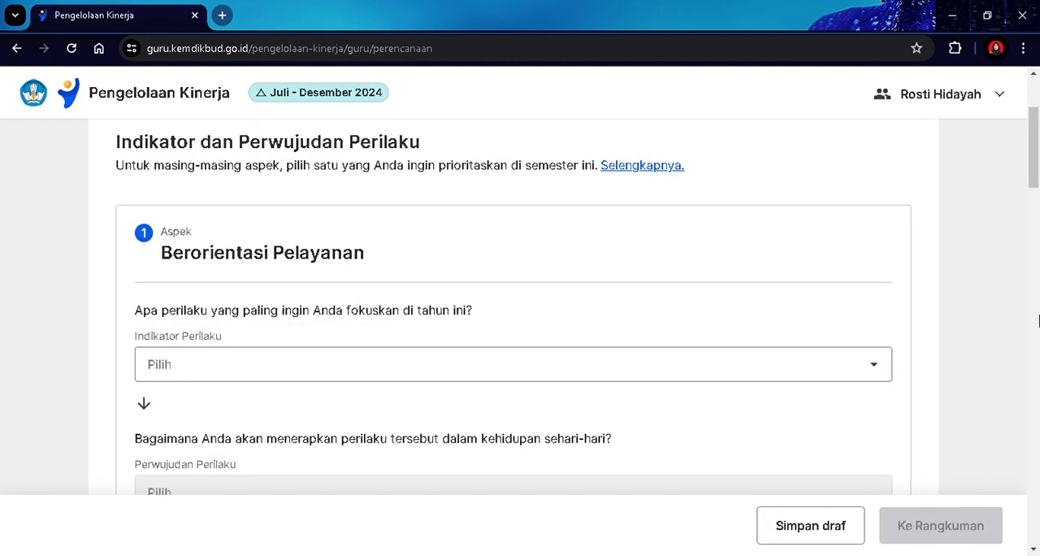
For Berorientasi Pelayanan, choose the Bersifat ramah kepada peserta didik dan orangtua indicator with Mengucapkan salam dan sapa dengan sikap ramah as its Perwujudan Perilaku.
scroll(1037, 210, "down", 2)
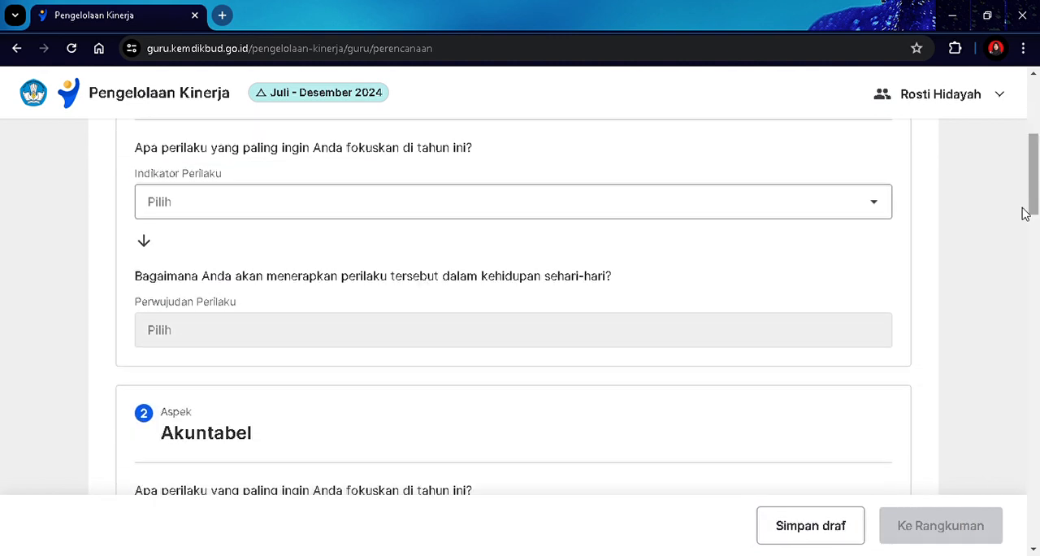
left_click(454, 211)
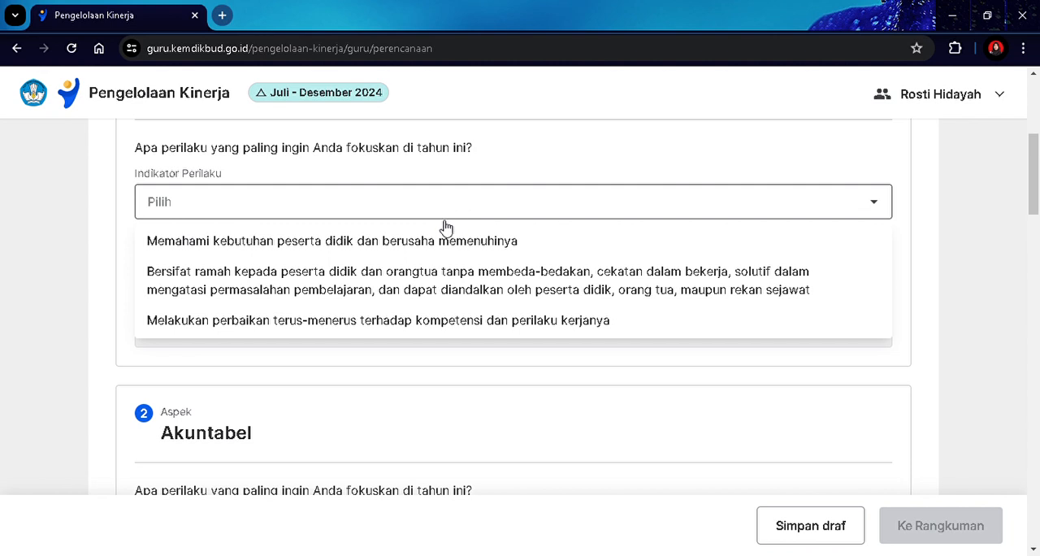
left_click(411, 279)
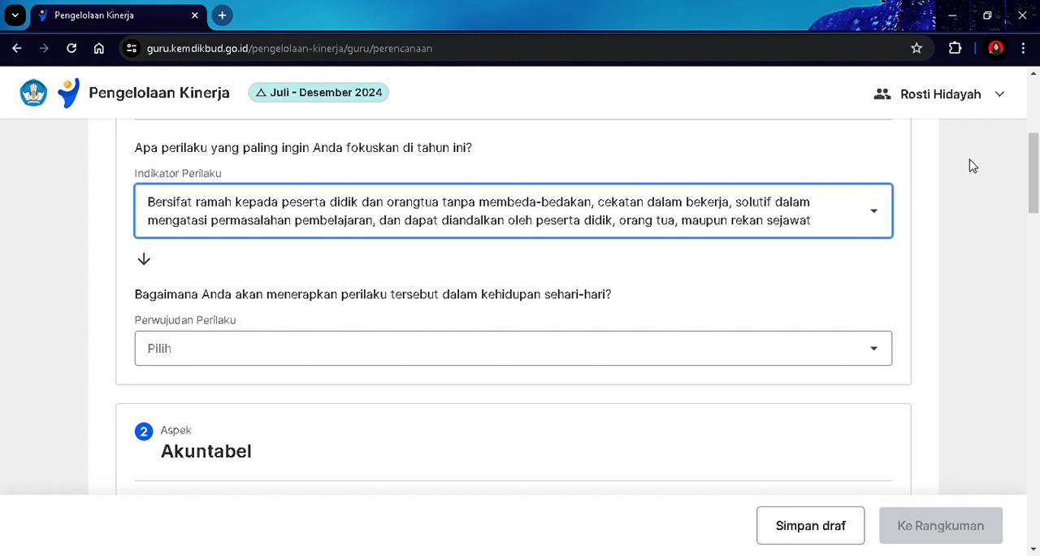
left_click_drag(1034, 155, 1038, 160)
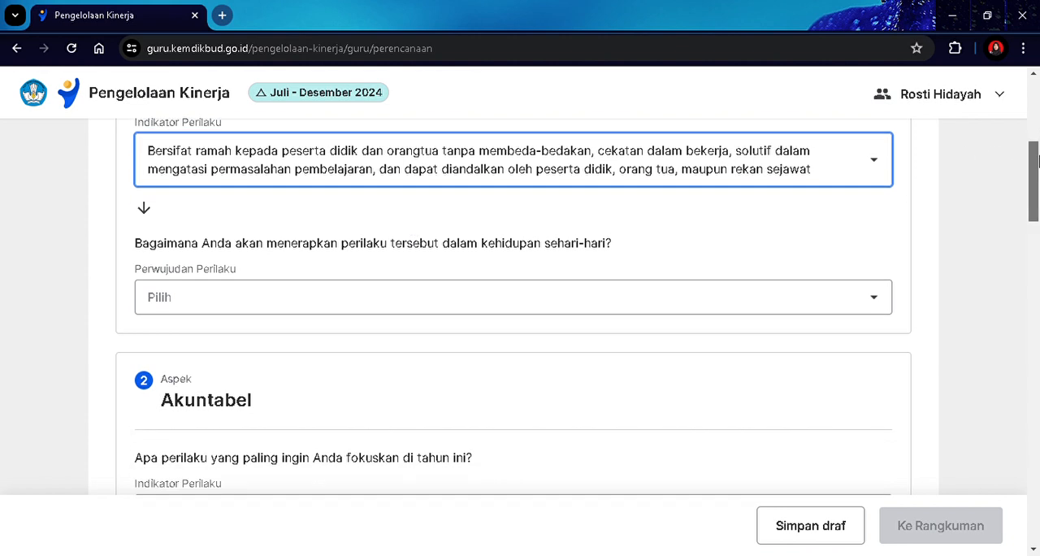
left_click(864, 297)
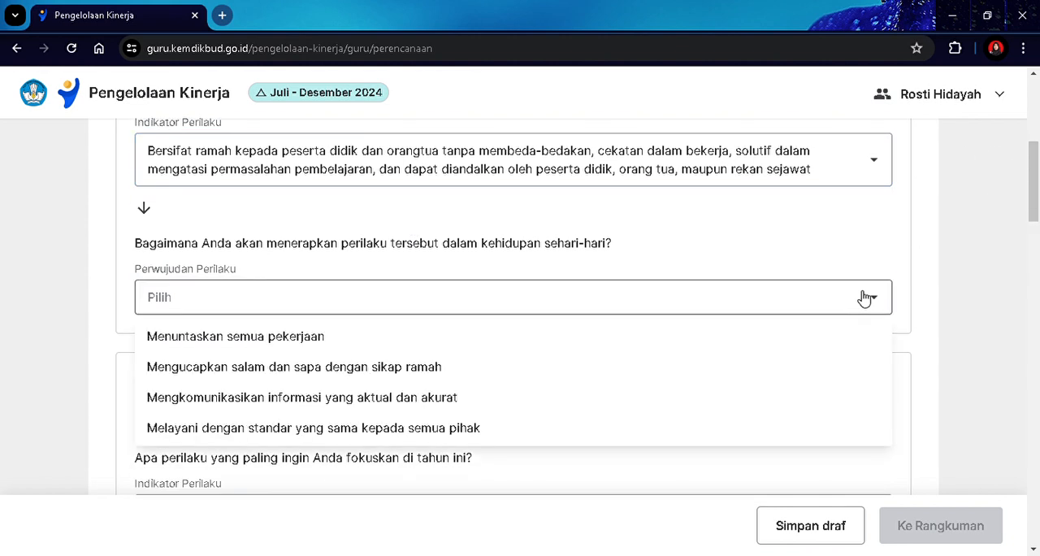
left_click_drag(1037, 187, 1038, 203)
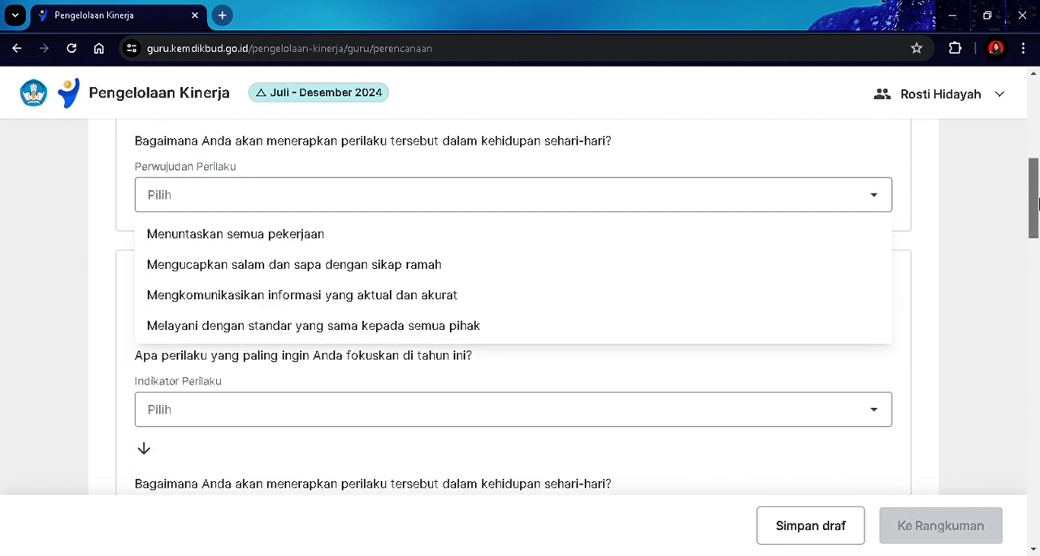
left_click(535, 265)
Set the Indikator Perilaku of the Akuntabel aspect to Melaksanakan tugas dengan jujur, bertanggung jawab, cermat, disiplin, dan berintegritas tinggi.
left_click_drag(1035, 204, 1033, 233)
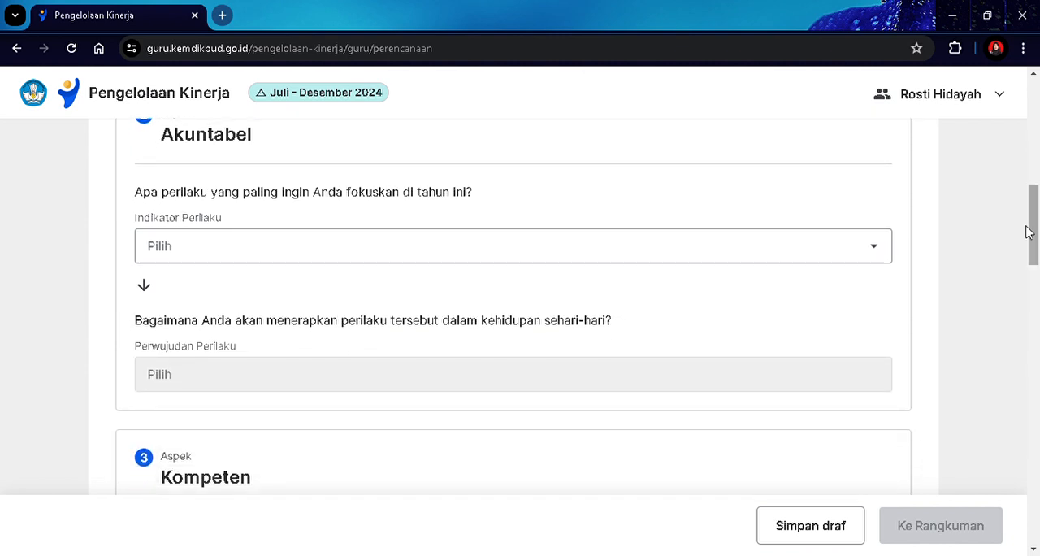
left_click(846, 258)
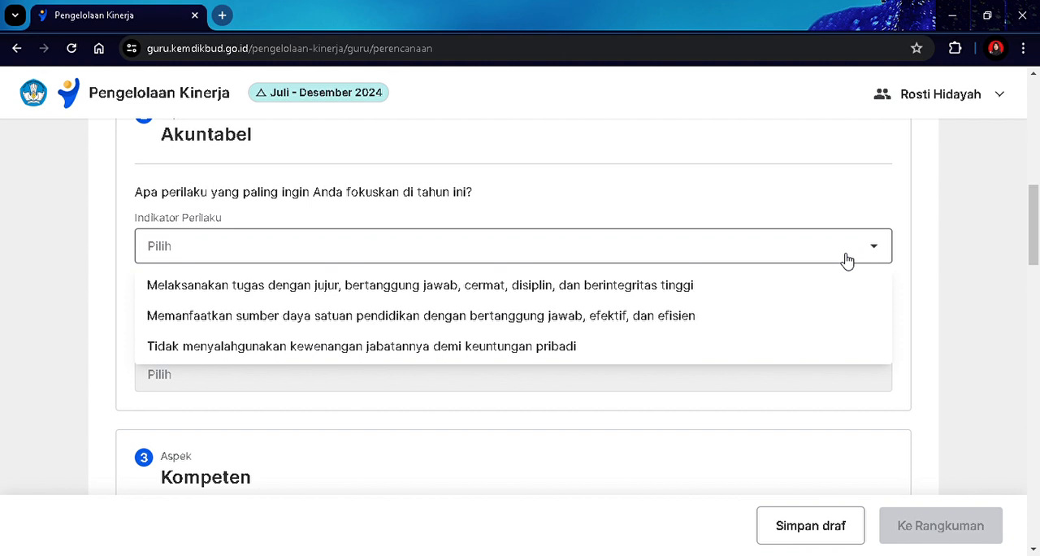
left_click(743, 284)
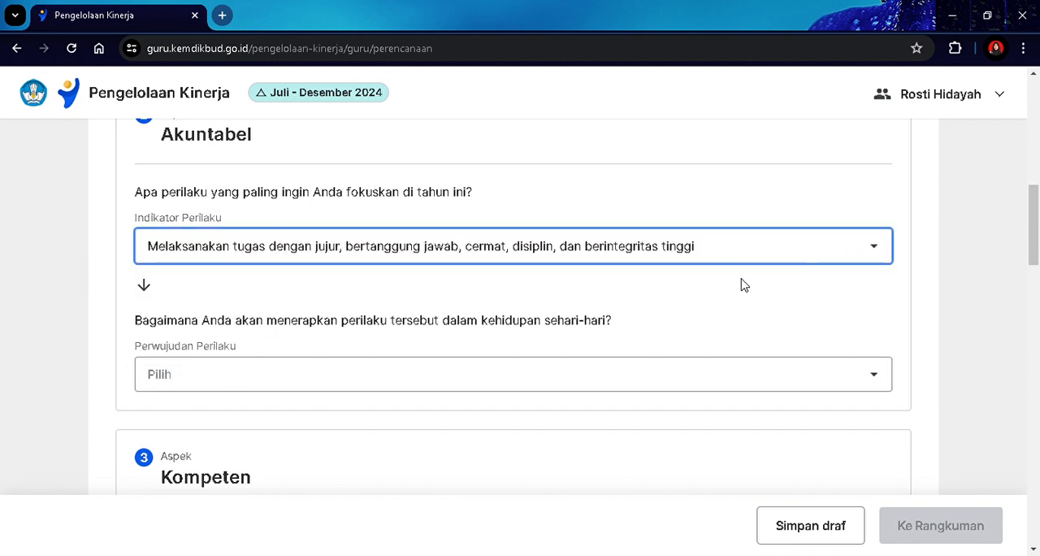
left_click(811, 249)
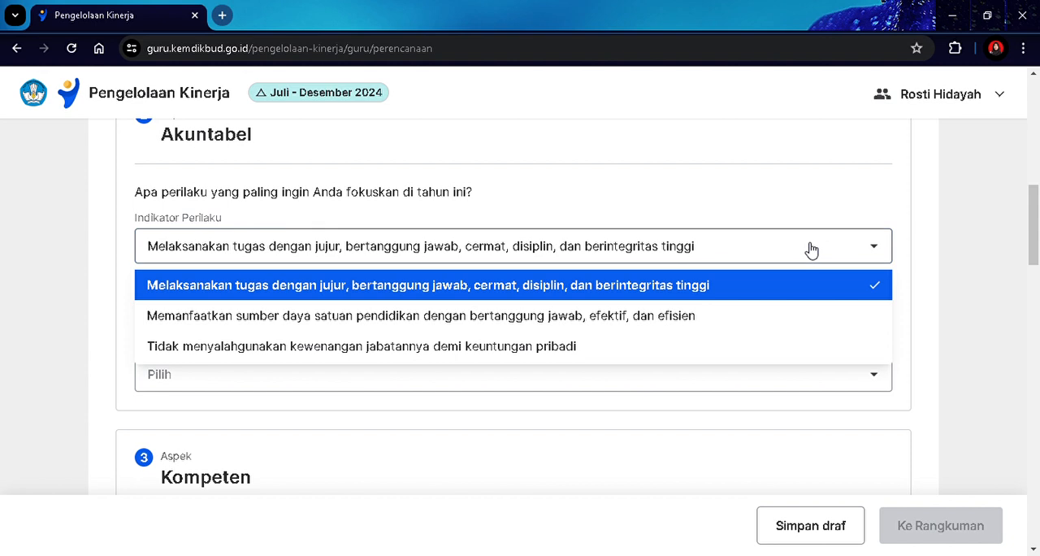
left_click(811, 250)
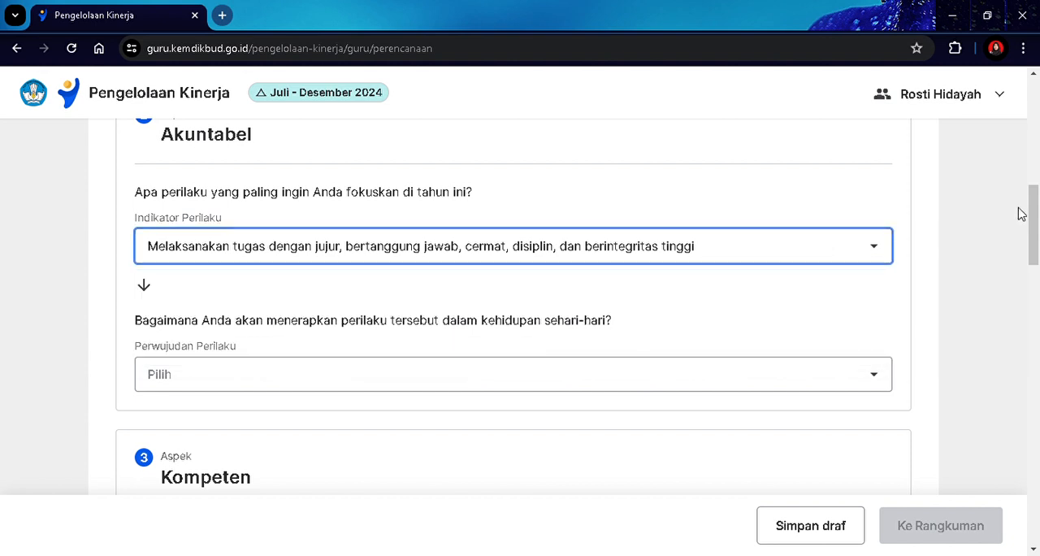
Set Akuntabel's Perwujudan Perilaku to Bertanggung jawab atas hasil kerja yang dilakukan dan bersedia dievaluasi.
left_click_drag(1035, 217, 1038, 230)
left_click(838, 280)
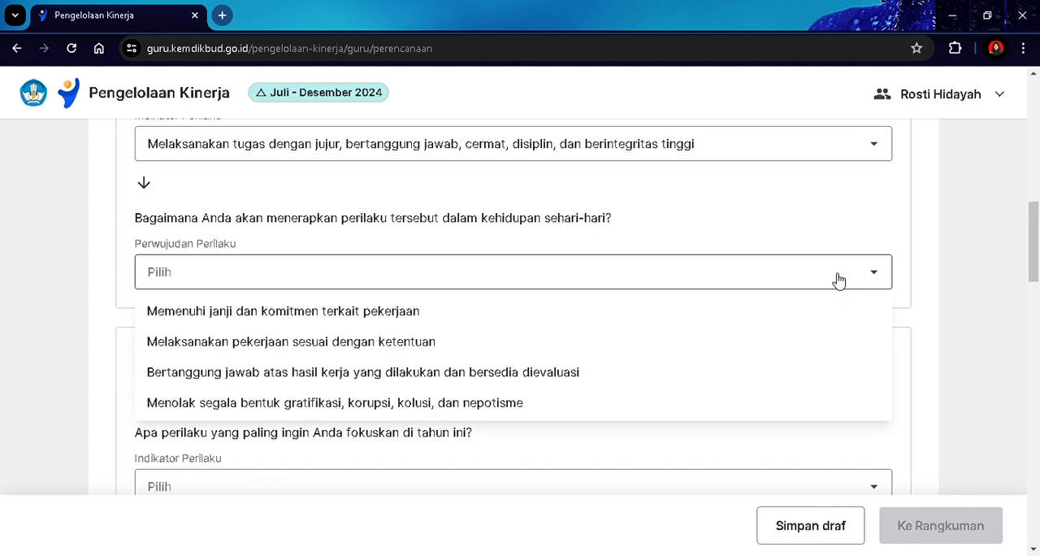
left_click(571, 374)
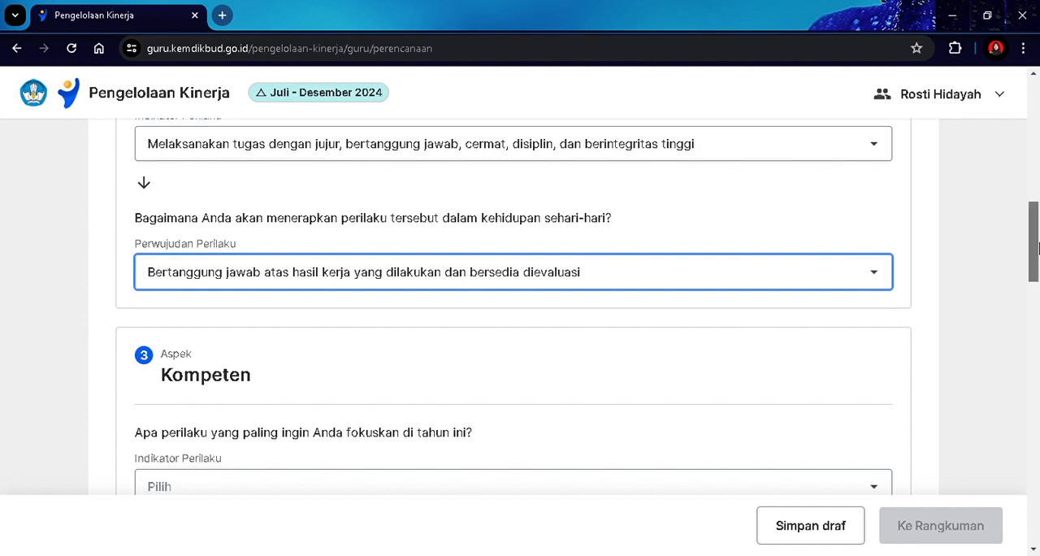
Set Kompeten's Indikator Perilaku to Membantu peserta didik, rekan sejawat, dan orang lain untuk saling belajar.
left_click_drag(1036, 248, 1037, 265)
scroll(1038, 266, "down", 2)
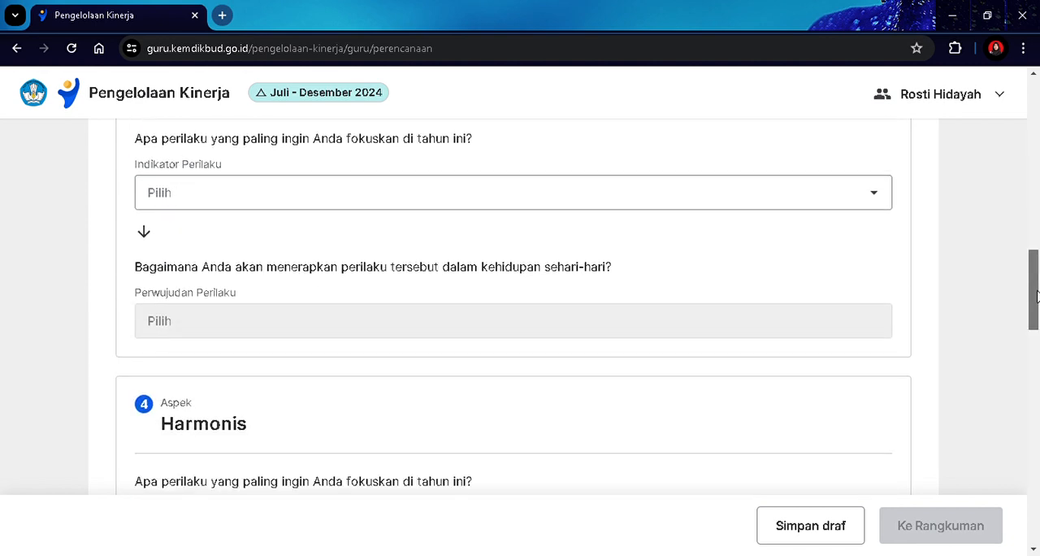
scroll(1038, 259, "up", 1)
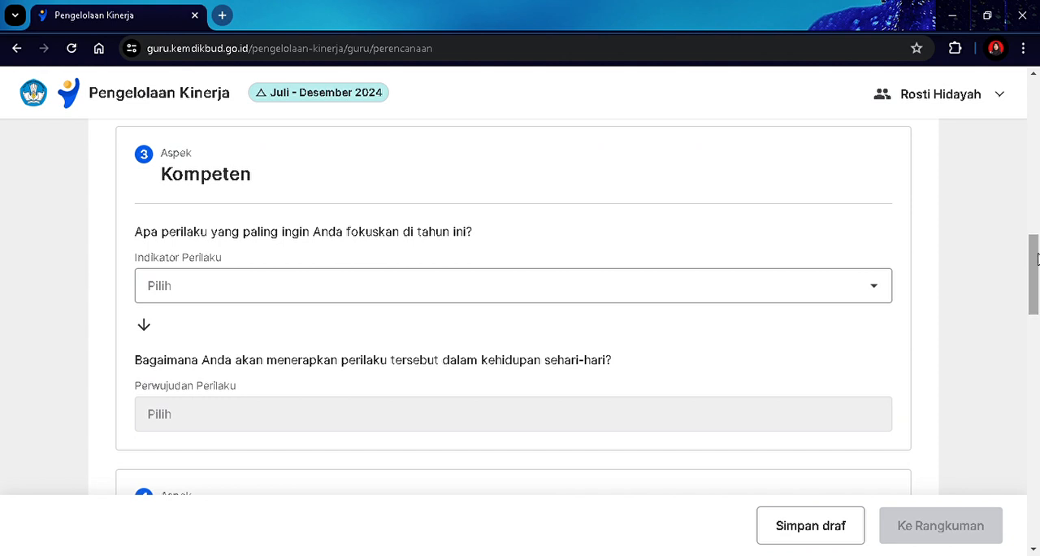
left_click(860, 282)
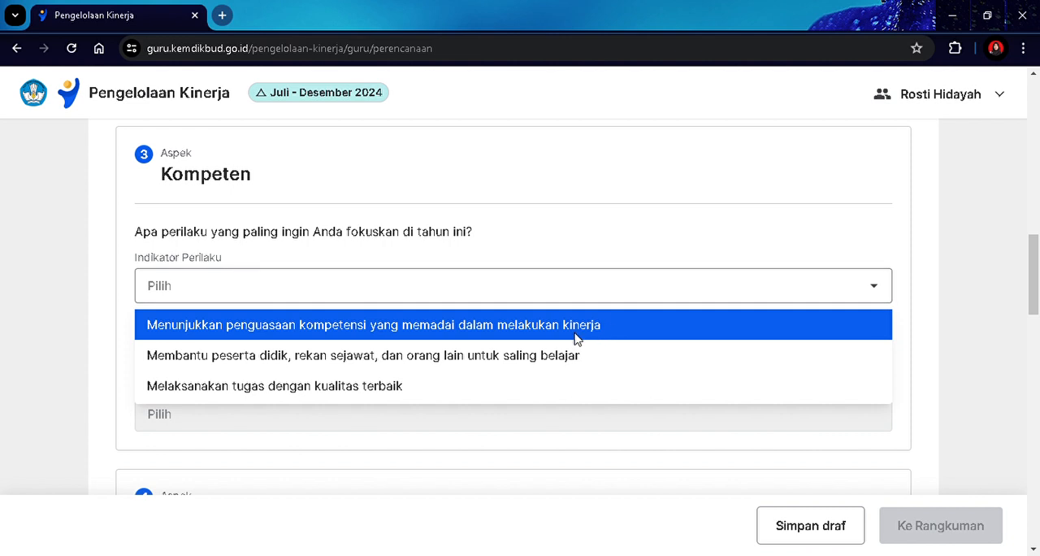
left_click(555, 359)
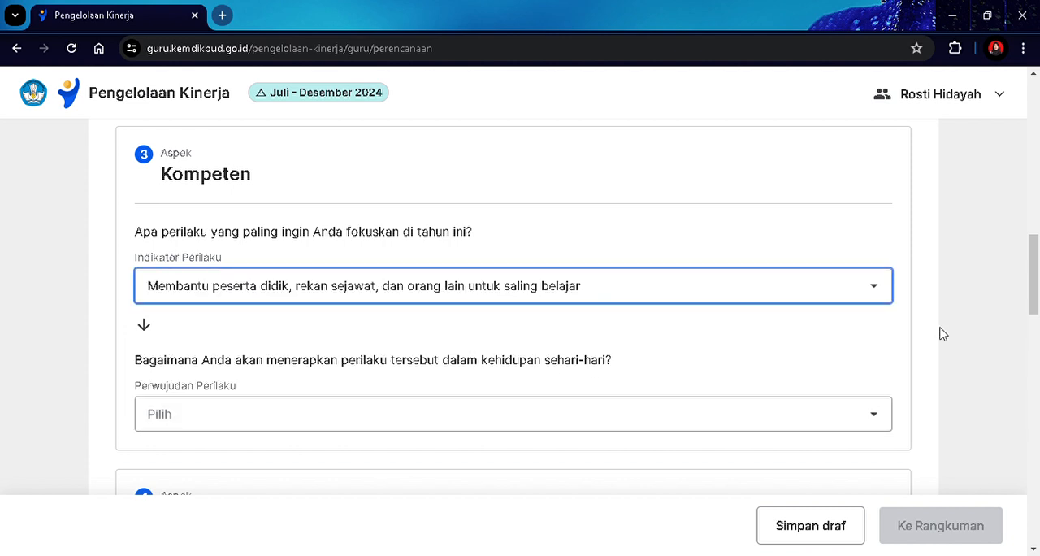
Set Kompeten's Perwujudan Perilaku to Memfasilitasi proses berbagi pengetahuan antar rekan sejawat, peserta didik, orang tua, dan masyarakat atau dunia kerja.
scroll(1038, 268, "down", 1)
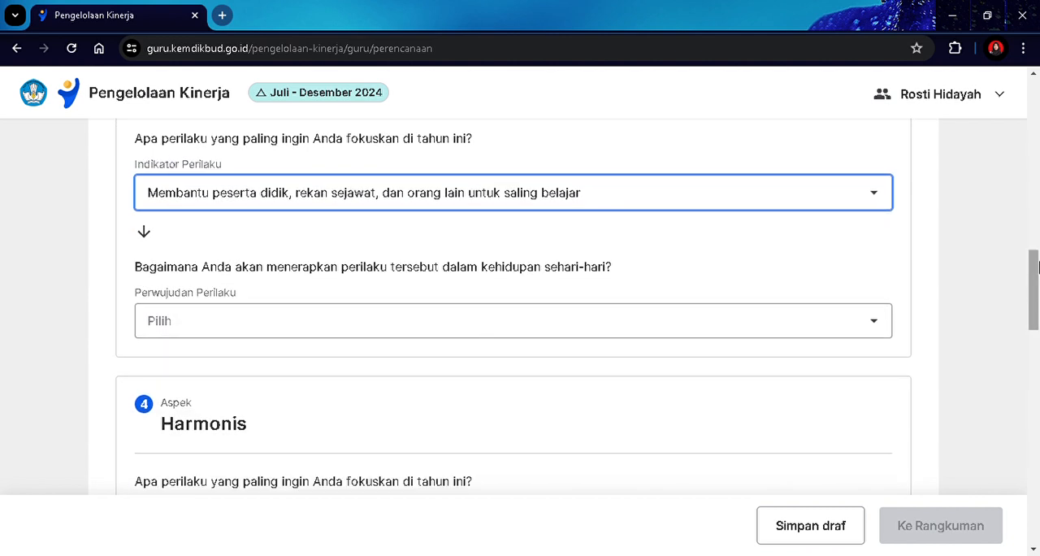
left_click(410, 324)
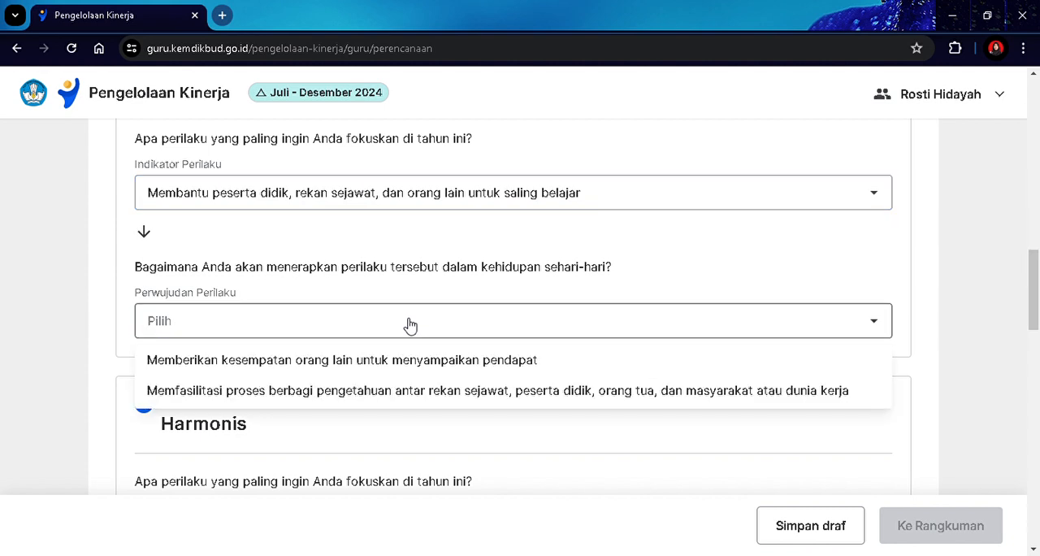
left_click(393, 398)
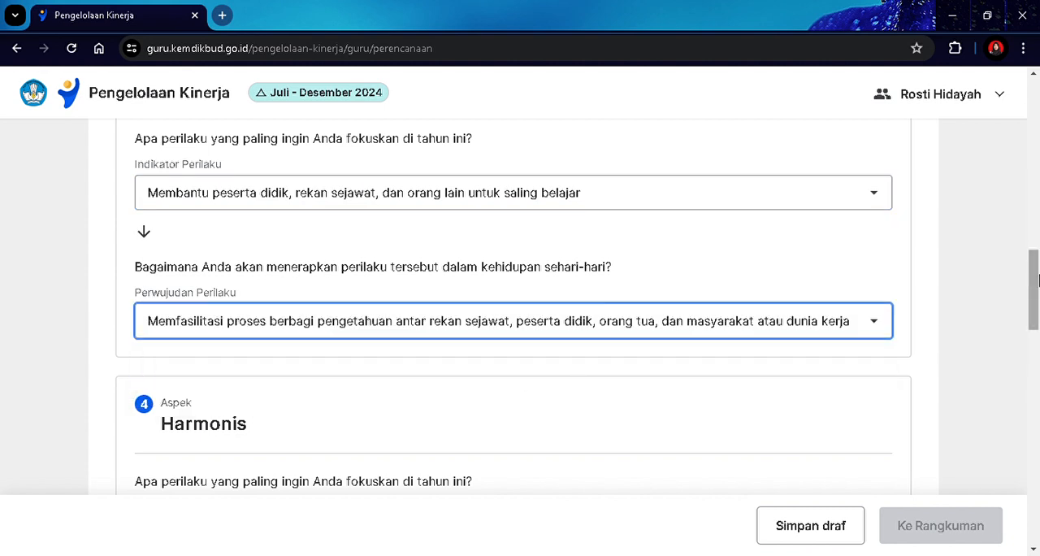
For Harmonis, choose the Menghargai setiap warga satuan pendidikan apapun latar belakangnya indicator with Menghormati gagasan yang disampaikan orang lain as its Perwujudan Perilaku.
scroll(1038, 284, "down", 1)
scroll(1038, 284, "down", 3)
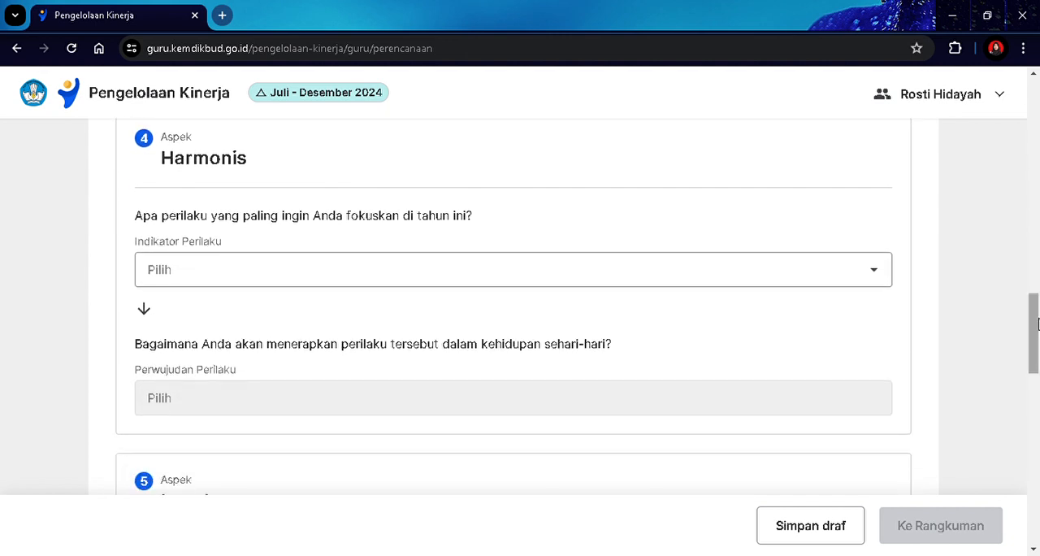
left_click(860, 277)
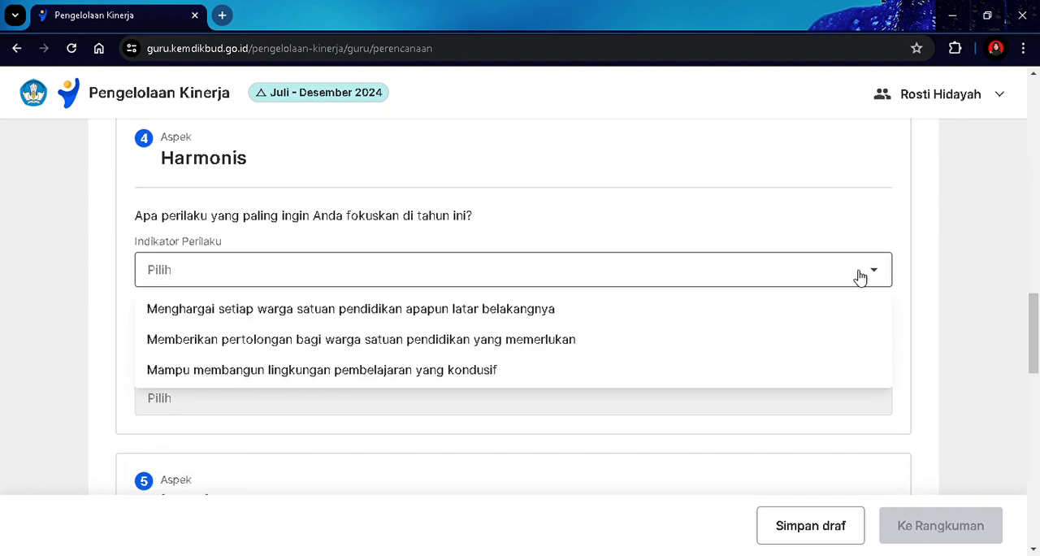
left_click(514, 310)
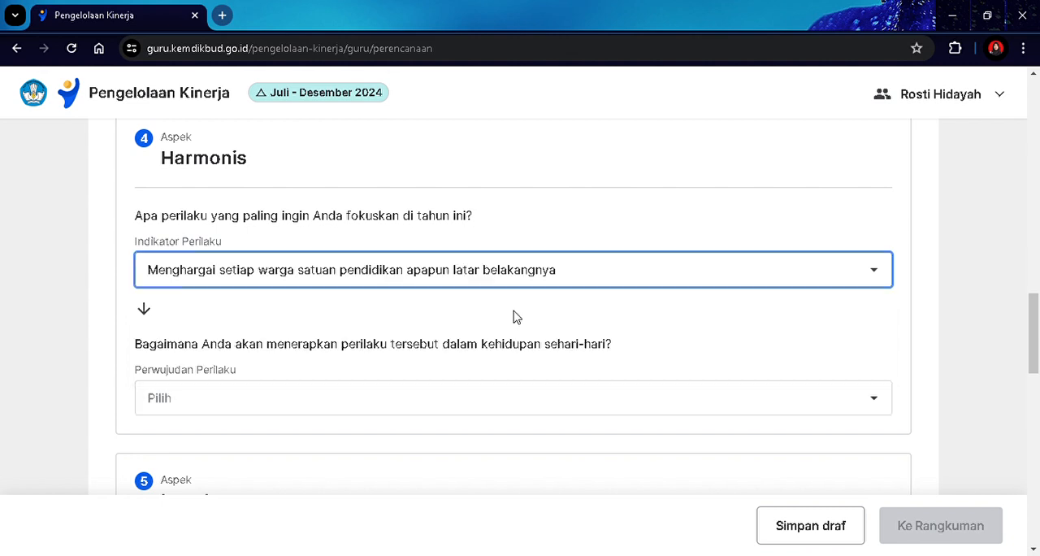
scroll(1038, 329, "down", 1)
scroll(1038, 329, "down", 1)
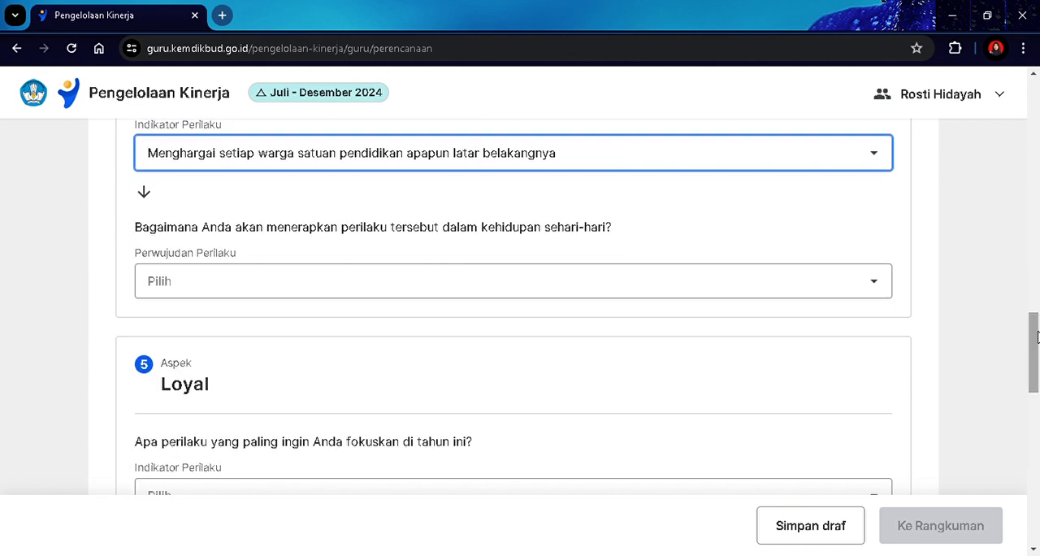
left_click(824, 284)
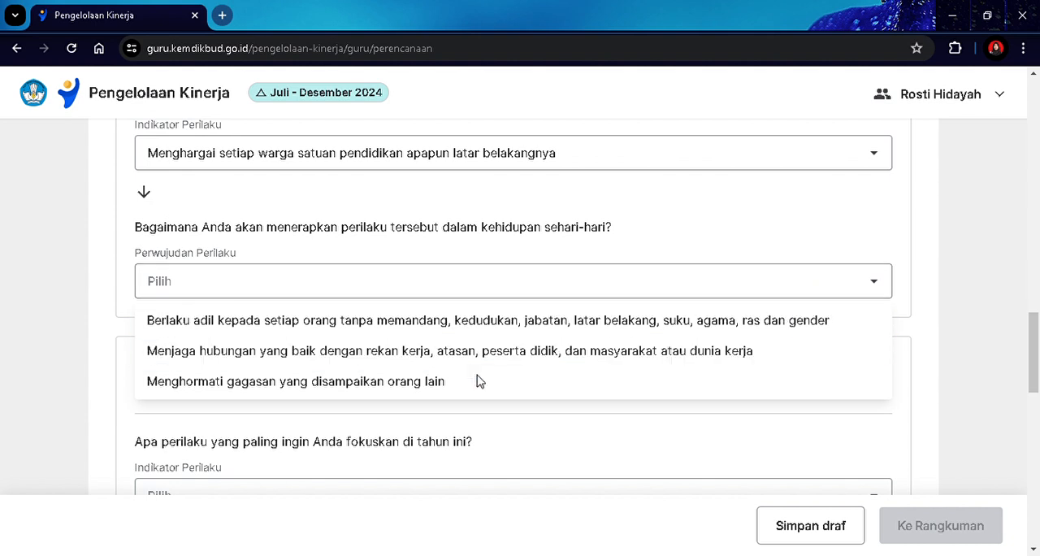
left_click(419, 387)
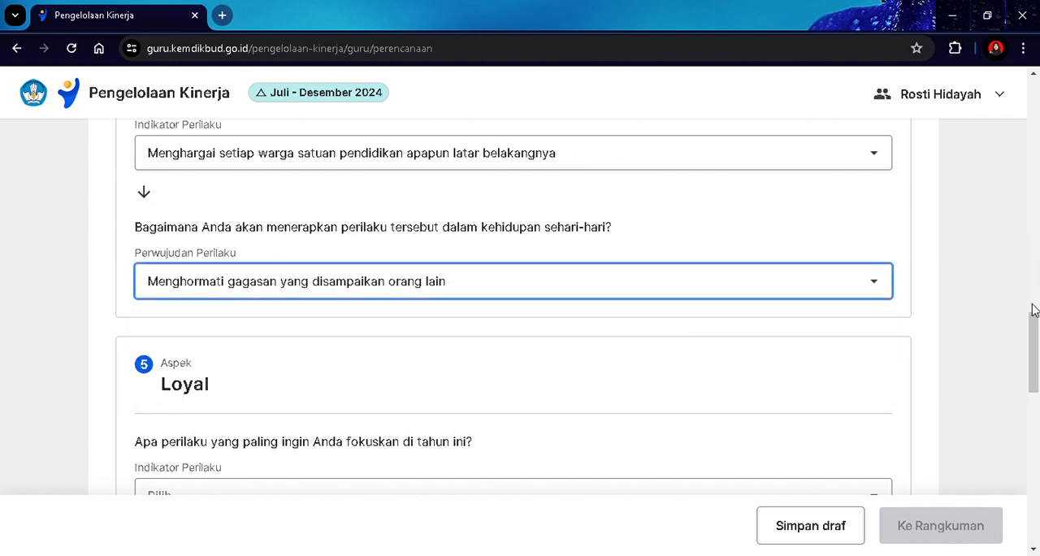
Set Loyal's Indikator Perilaku to Menjaga nama baik satuan pendidikan, sesama guru, dan peserta didik dimanapun berada.
left_click_drag(1034, 304, 1031, 379)
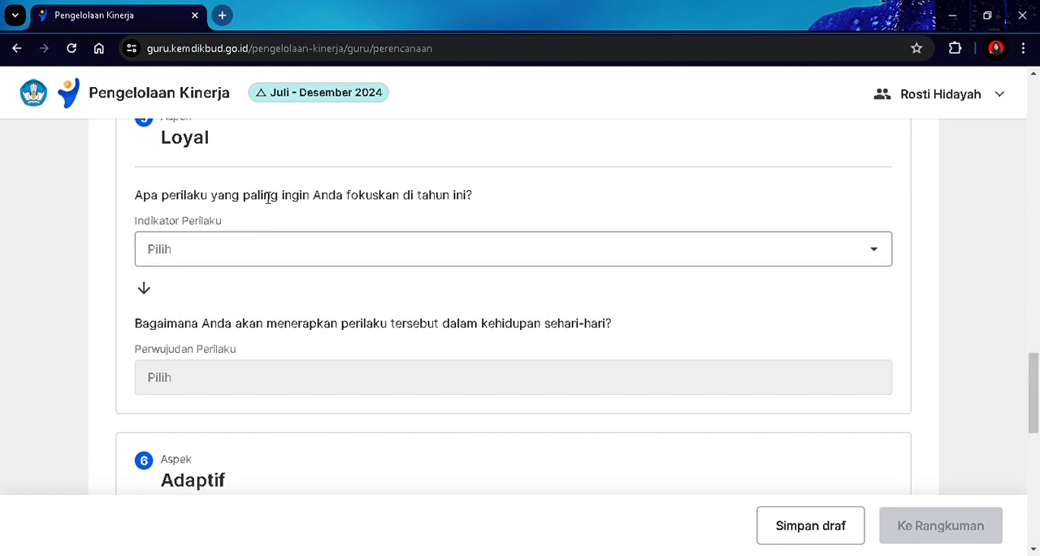
left_click(321, 249)
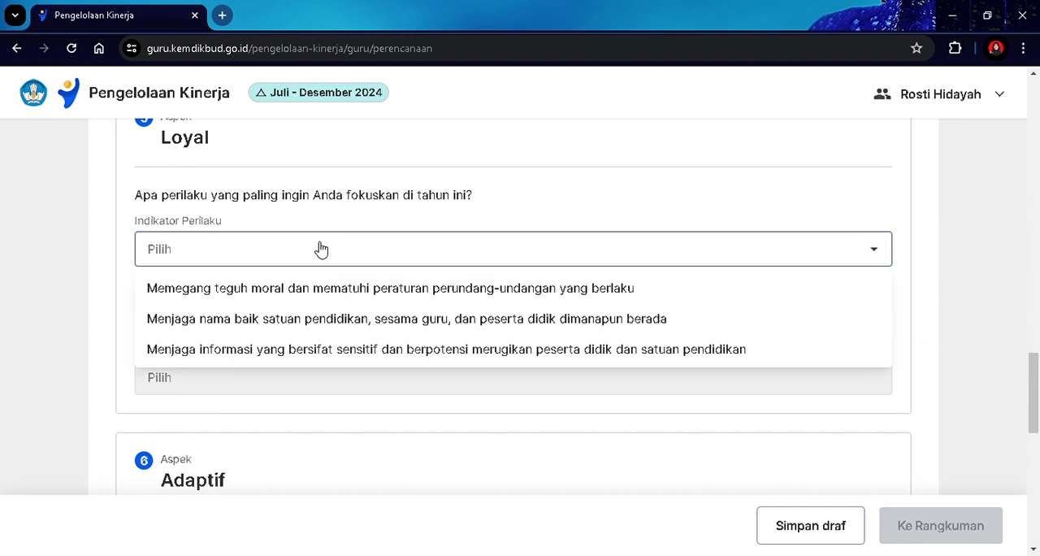
left_click(336, 320)
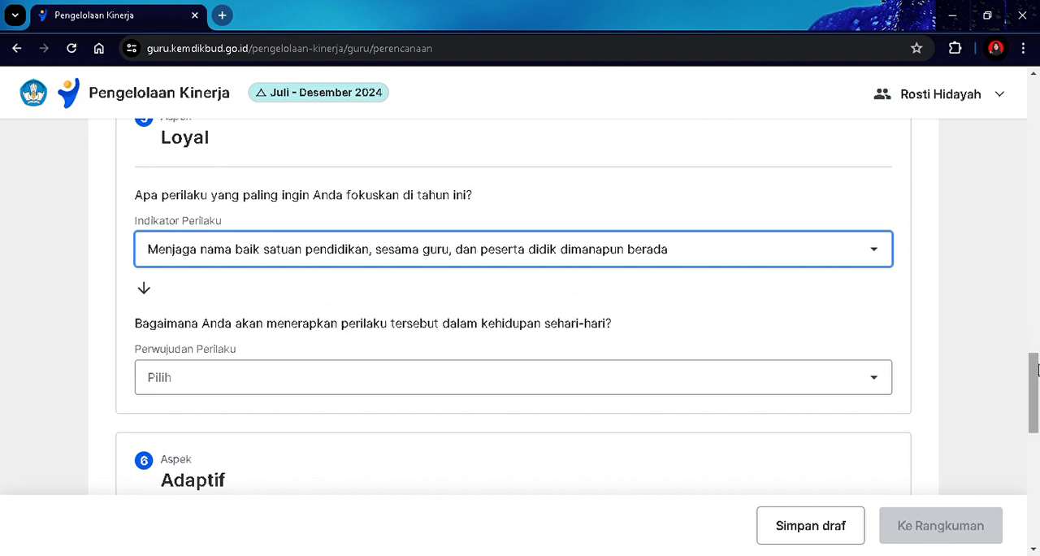
Set Loyal's Perwujudan Perilaku to Bersikap dan berperilaku yang melindungi nama baik serta citra satuan pendidikan.
scroll(1037, 369, "down", 3)
left_click(342, 220)
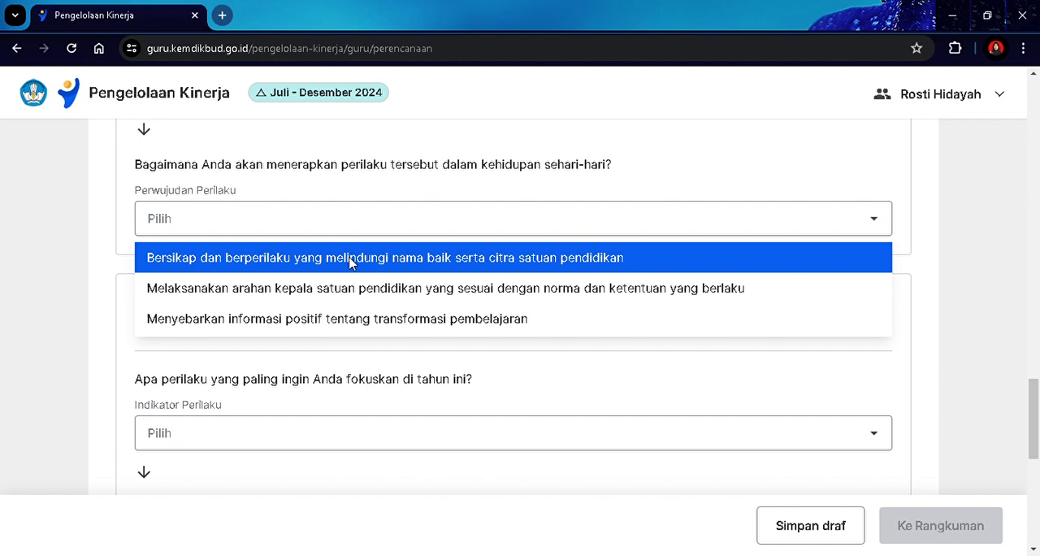
left_click(349, 262)
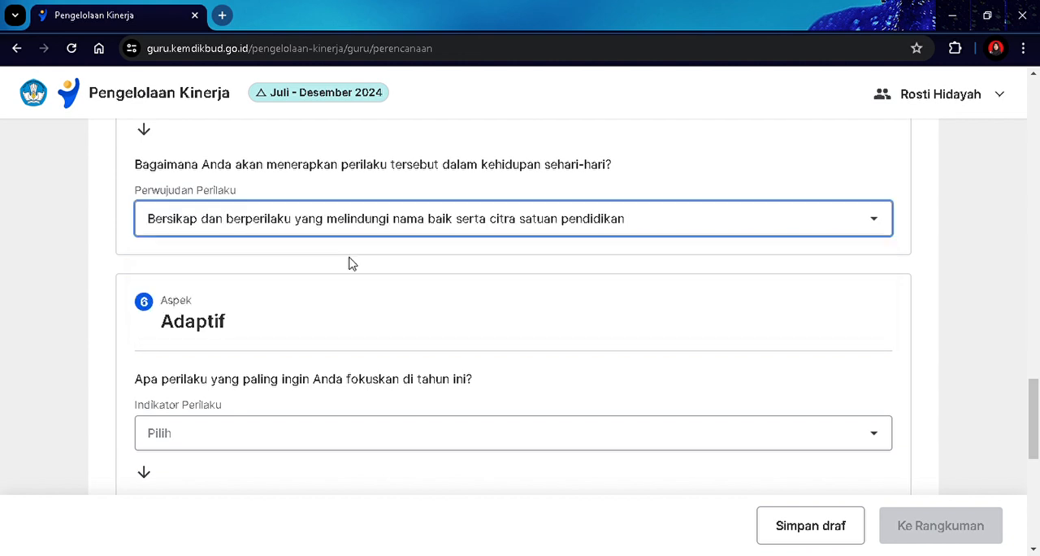
Set Adaptif's Indikator Perilaku to Menyesuaikan diri secara cepat dalam menghadapi dinamika pembelajaran di kelas.
left_click_drag(1036, 395, 1036, 424)
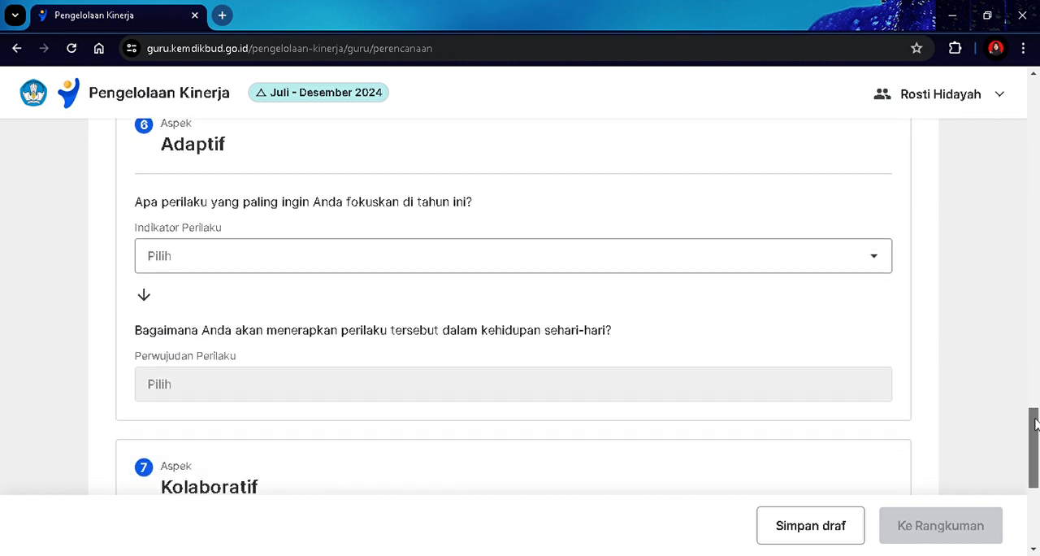
left_click(209, 258)
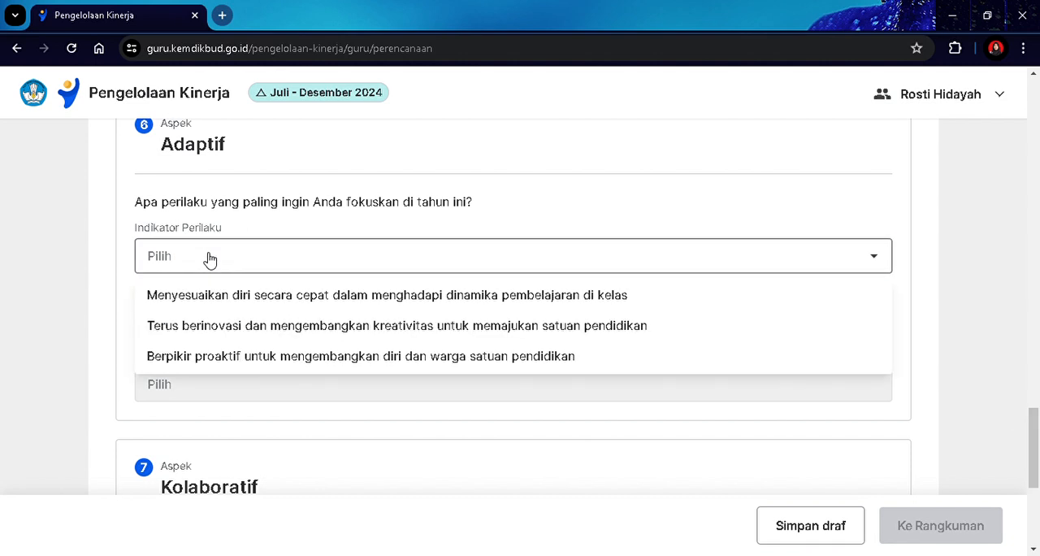
left_click(262, 295)
left_click(276, 271)
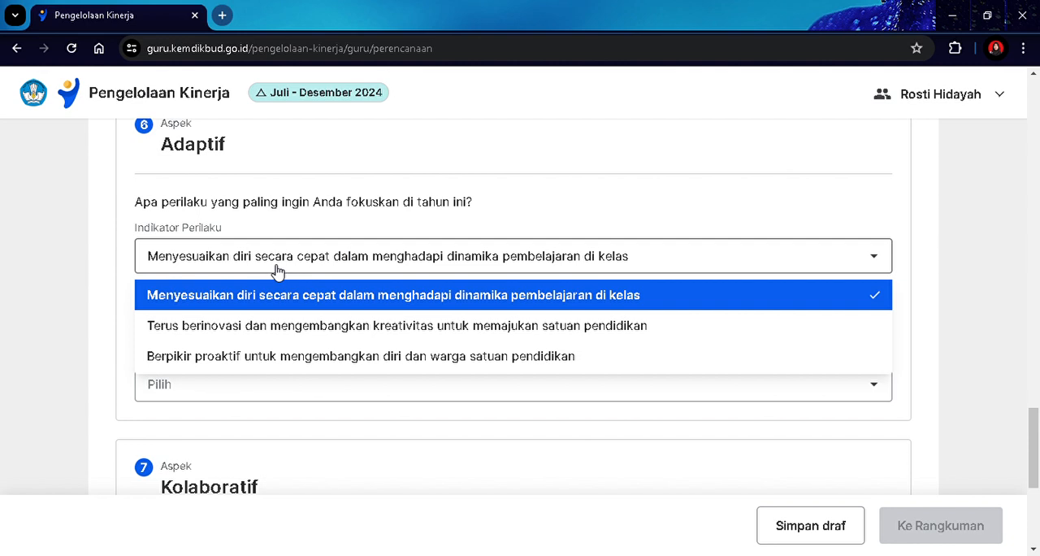
left_click(270, 295)
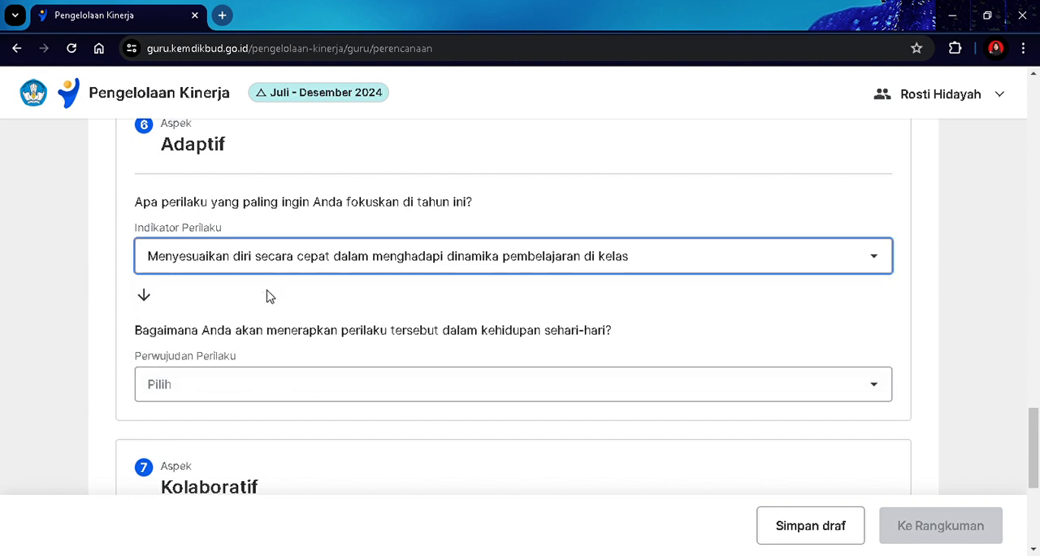
Try Terus berinovasi dan mengembangkan kreativitas untuk memajukan satuan pendidikan as Adaptif's indicator, check its Perwujudan Perilaku options, and restore the previous indicator.
scroll(1038, 437, "down", 2)
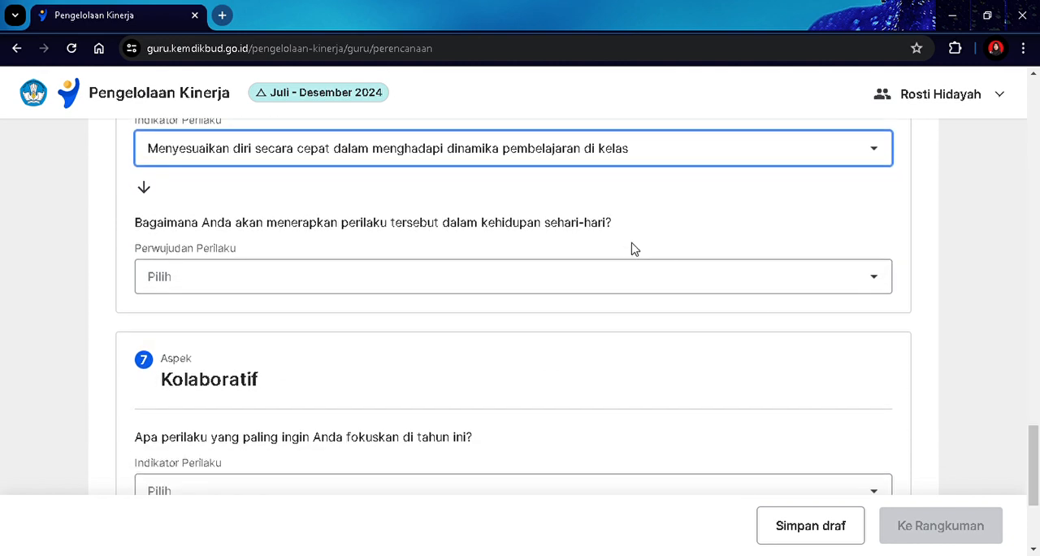
left_click(640, 281)
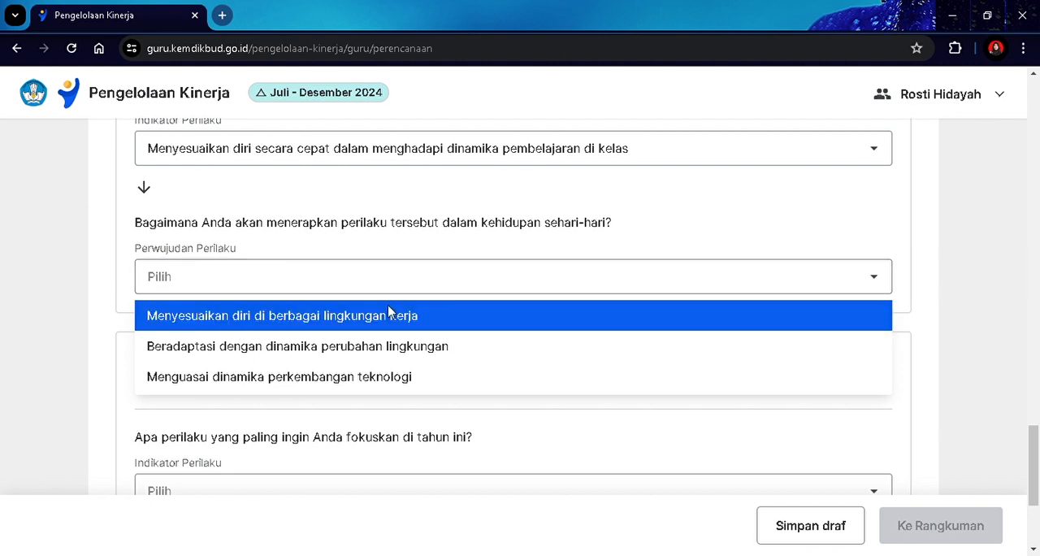
left_click(400, 160)
left_click(370, 231)
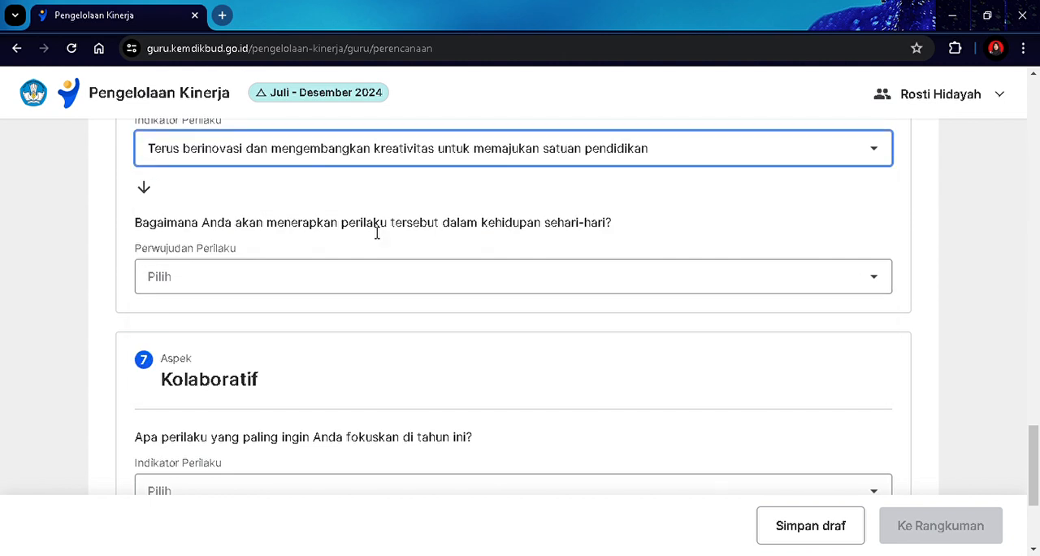
left_click(373, 291)
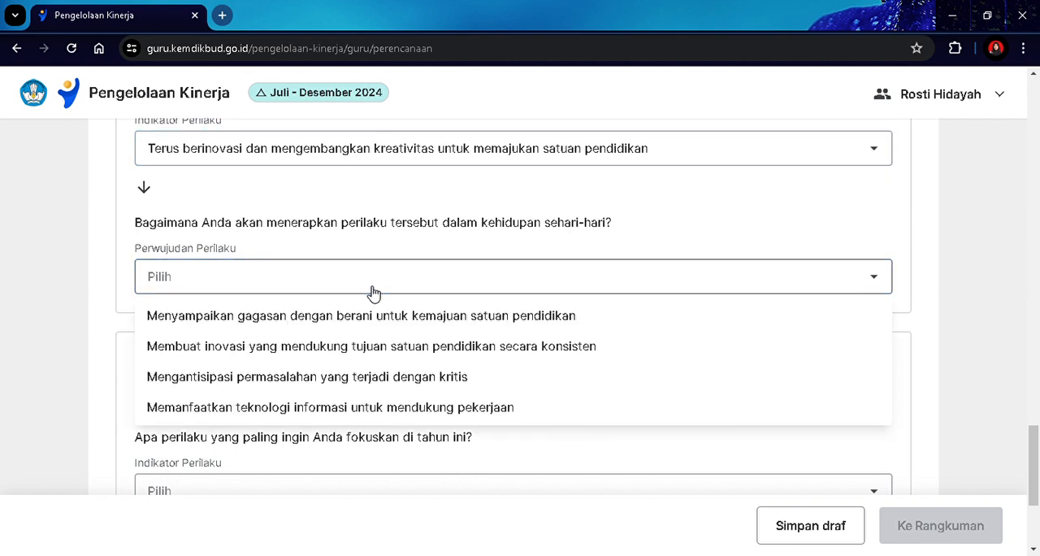
left_click(395, 148)
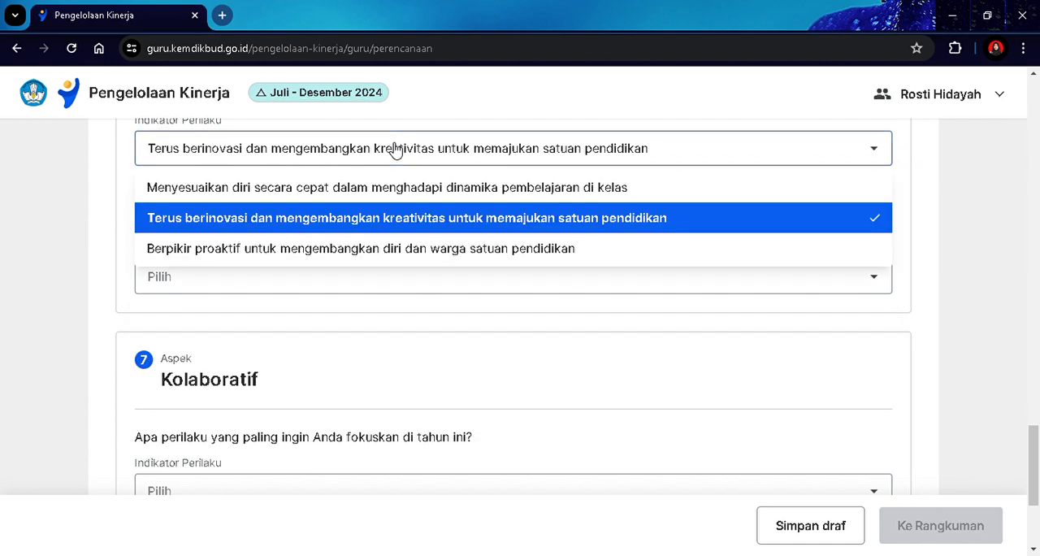
left_click(374, 180)
Set Adaptif's Perwujudan Perilaku to Menyesuaikan diri di berbagai lingkungan kerja.
left_click(337, 276)
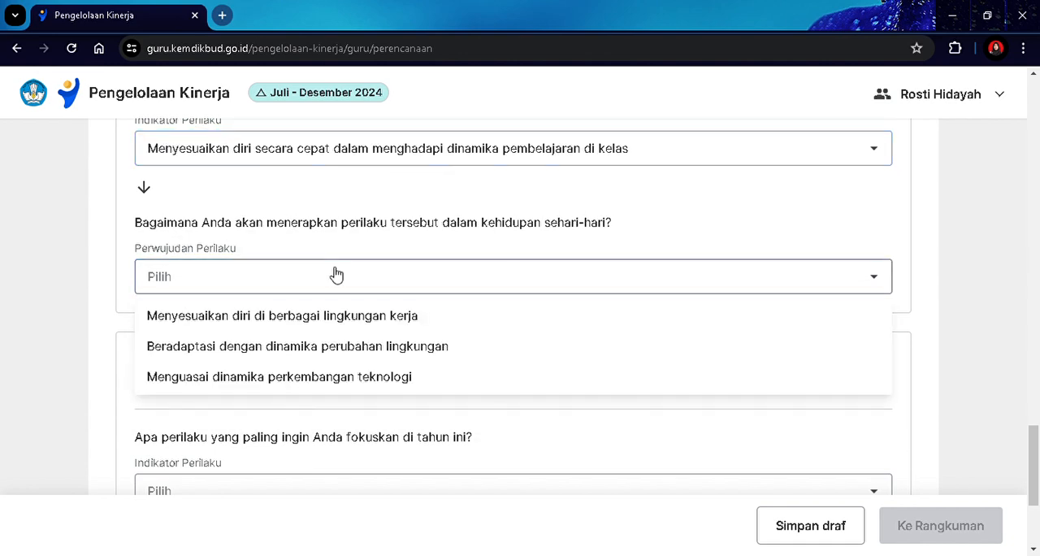
left_click(341, 323)
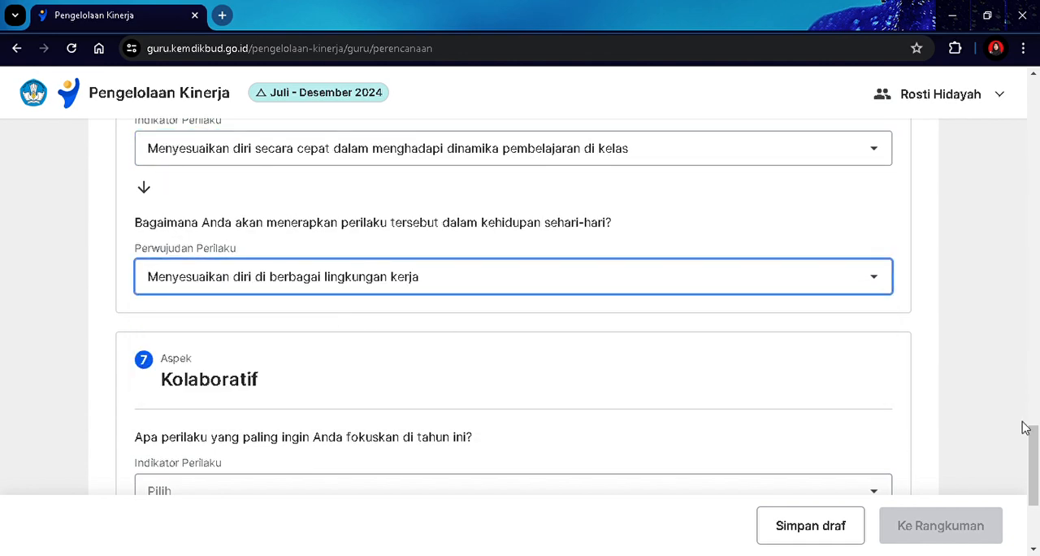
Set Kolaboratif's Indikator Perilaku to Bekerja sama secara terbuka dalam menghasilkan dampak pembelajaran yang merata bagi peserta didik, rekan sejawat, dan masyarakat atau dunia kerja.
left_click_drag(1025, 427, 1034, 484)
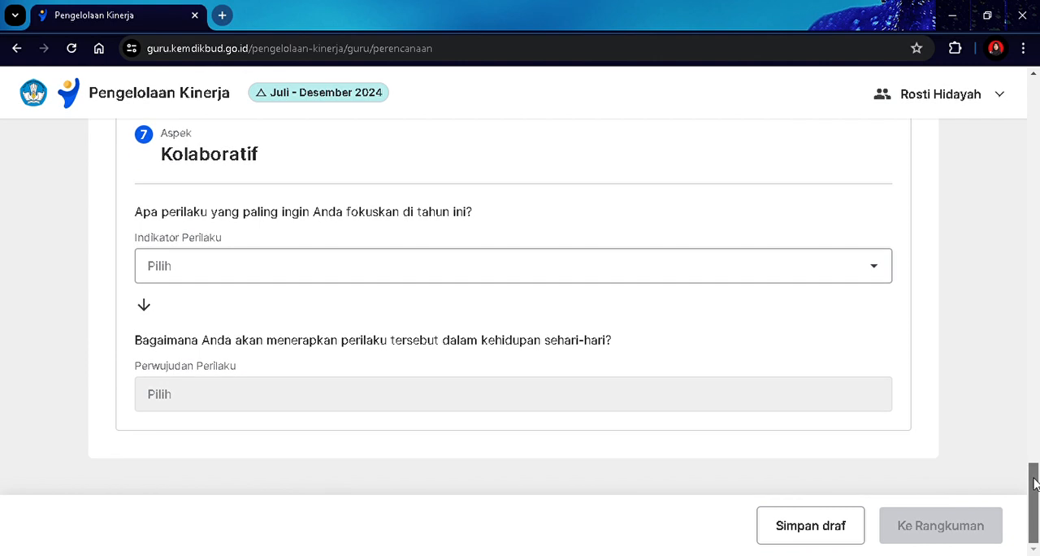
left_click(450, 266)
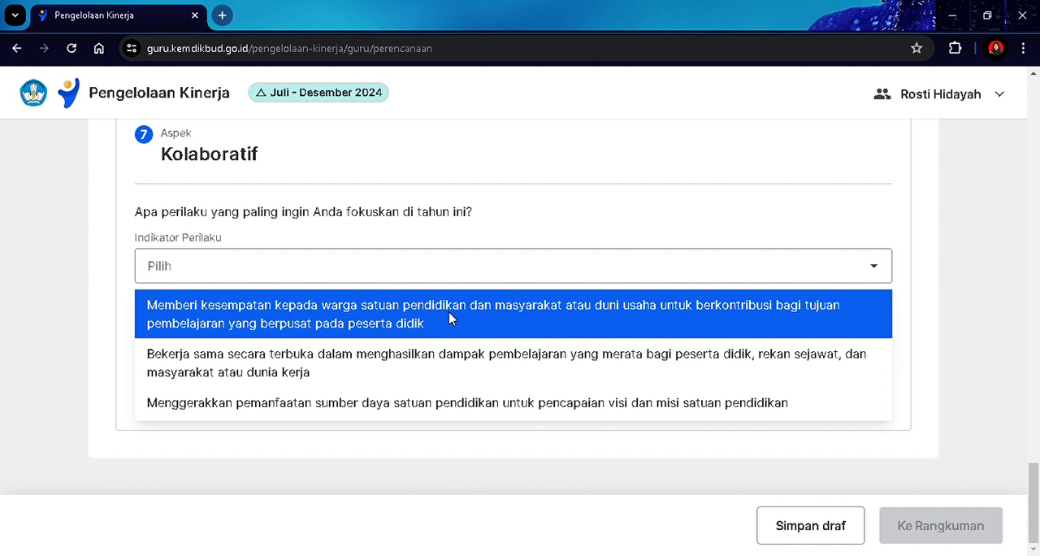
left_click(446, 355)
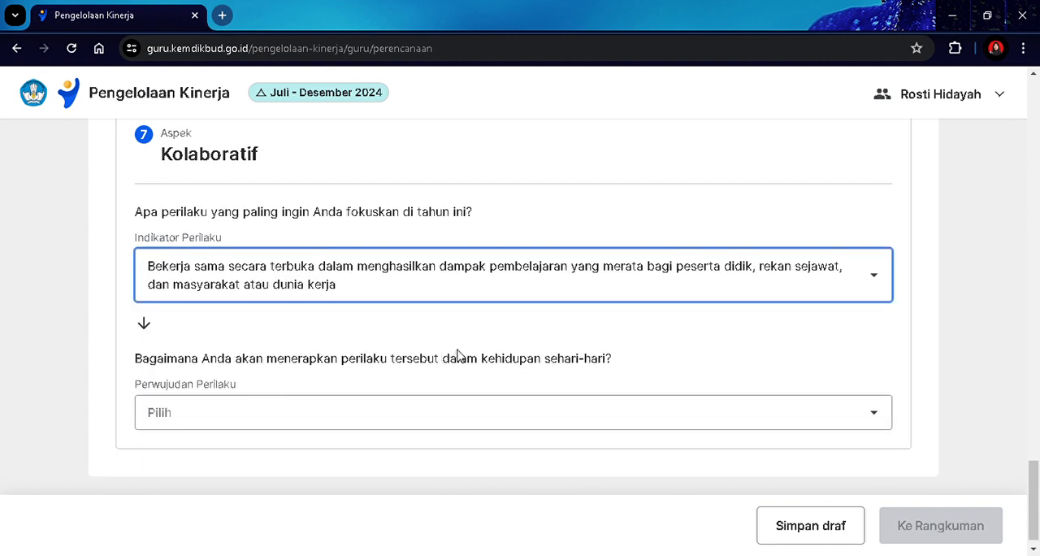
Set Kolaboratif's Perwujudan Perilaku to Bersinergi dengan peserta didik, rekan sejawat, dan masyarakat atau dunia kerja dalam menyelesaikan tugas, and proceed to the Rangkuman.
left_click(874, 420)
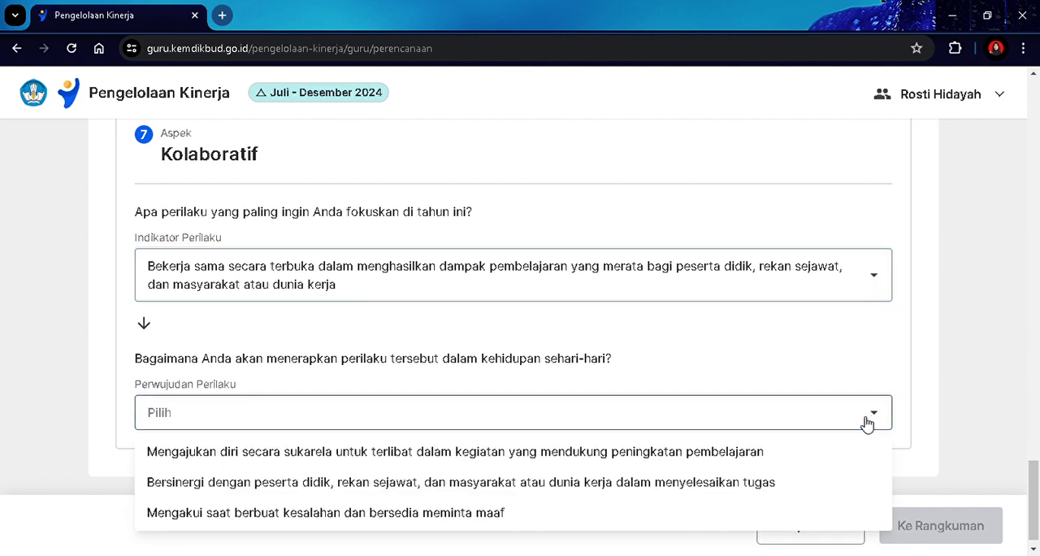
left_click(388, 484)
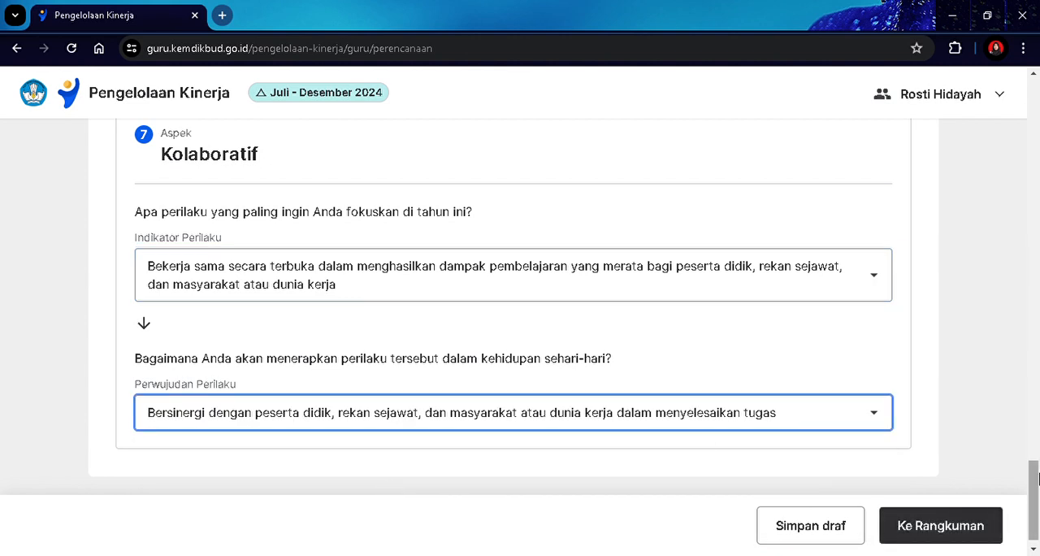
scroll(1034, 496, "down", 1)
left_click(939, 526)
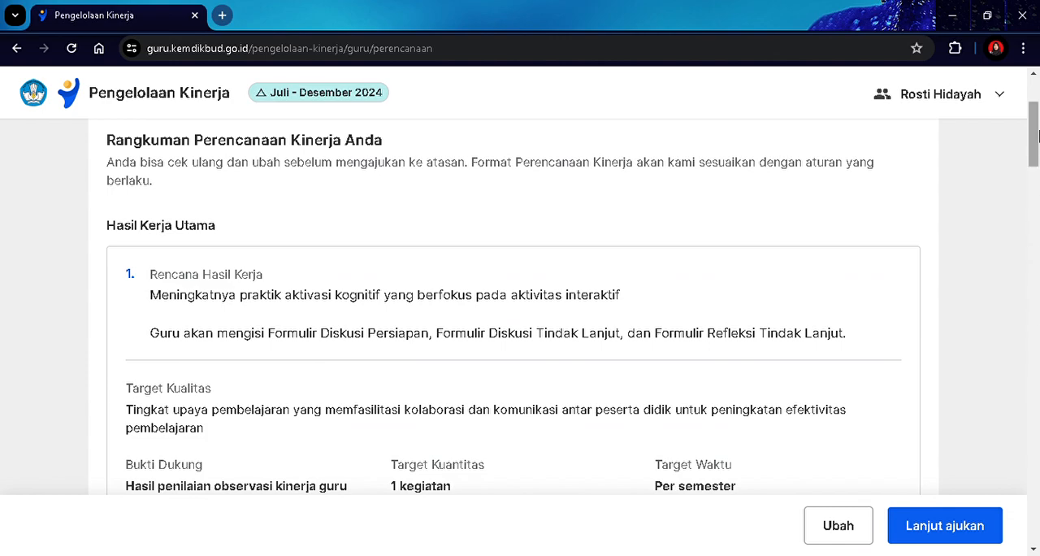
Review the Rangkuman Perencanaan Kinerja, and reopen the plan for changes to save it as a draft.
left_click_drag(1037, 137, 1037, 510)
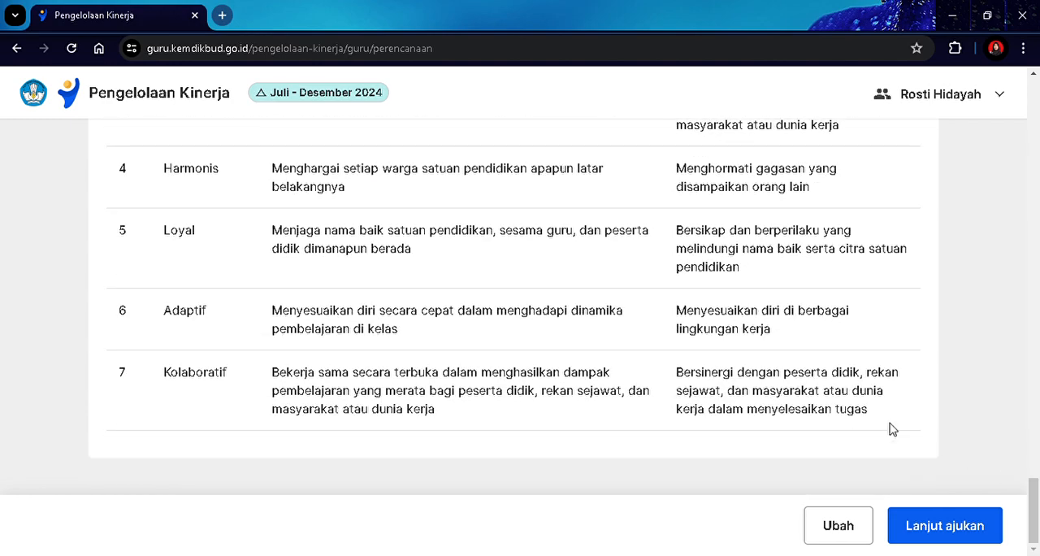
left_click(838, 523)
left_click_drag(1037, 213, 1037, 449)
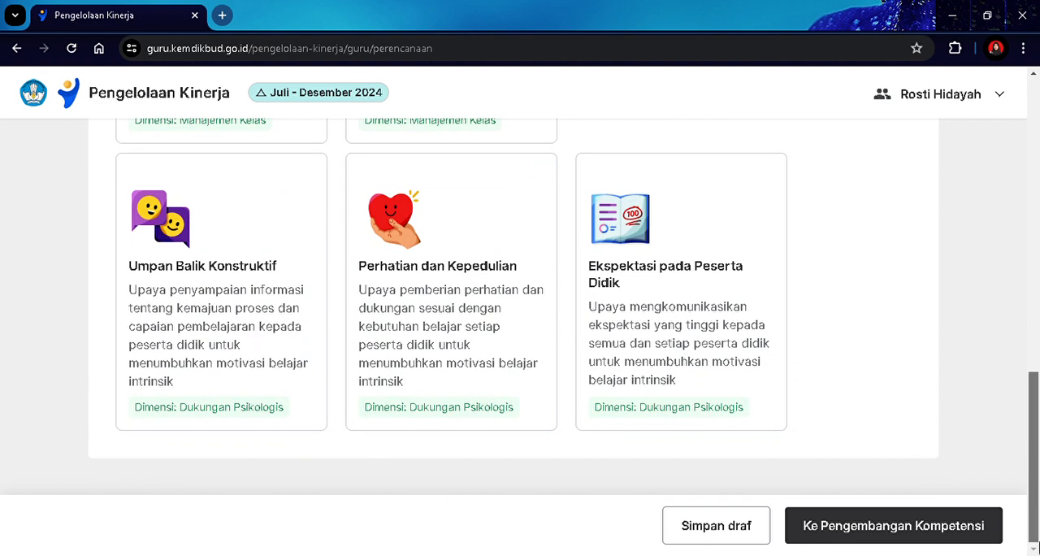
left_click(727, 525)
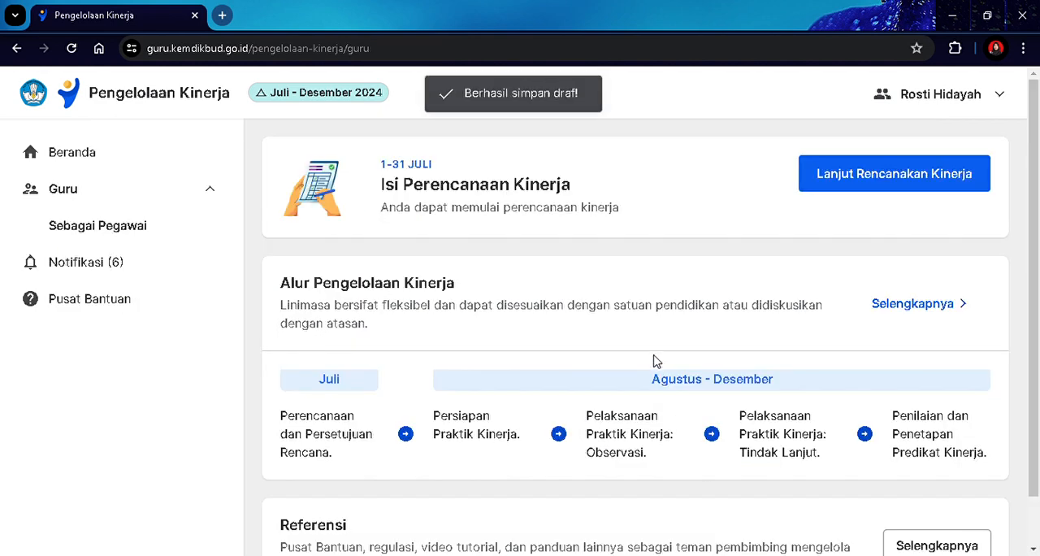